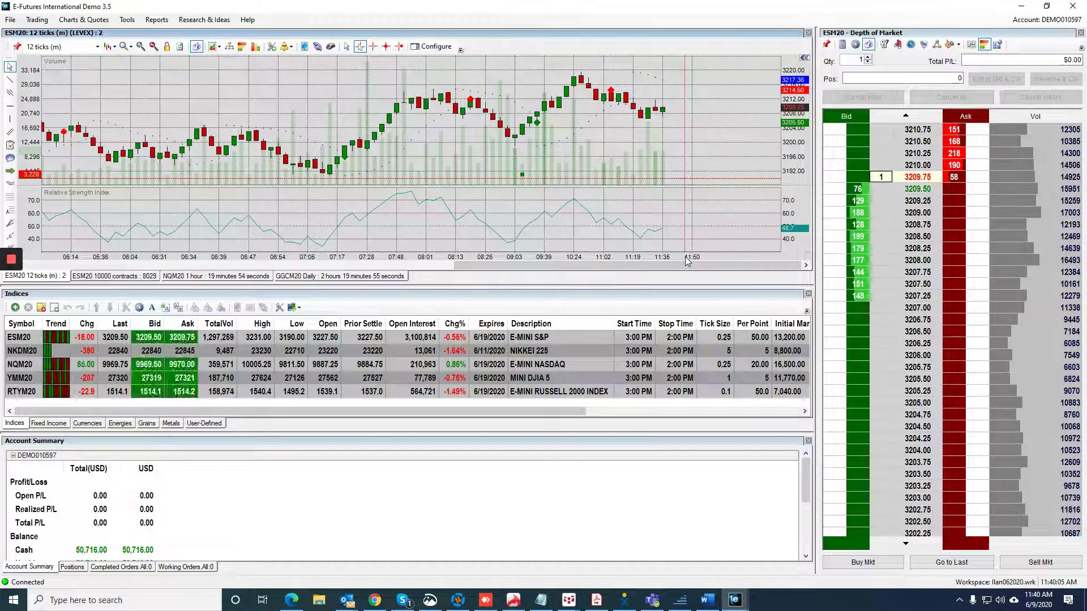
Add a volume pane beneath the ESM20 10000-contracts bar chart
{"action": "left_click", "coordinate": [114, 282]}
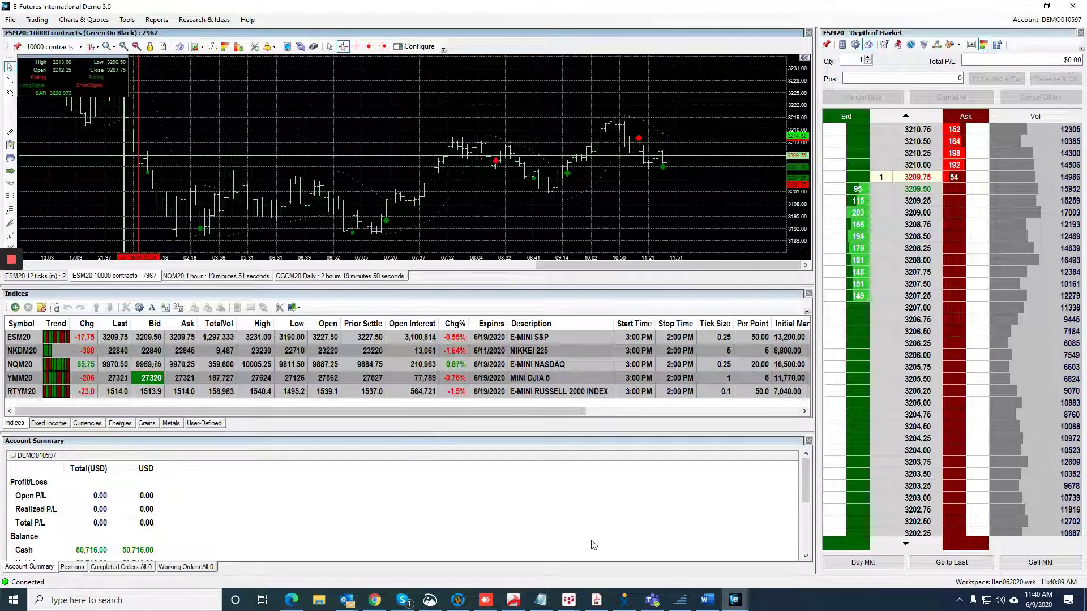
{"action": "left_click", "coordinate": [707, 601]}
{"action": "left_click", "coordinate": [520, 291]}
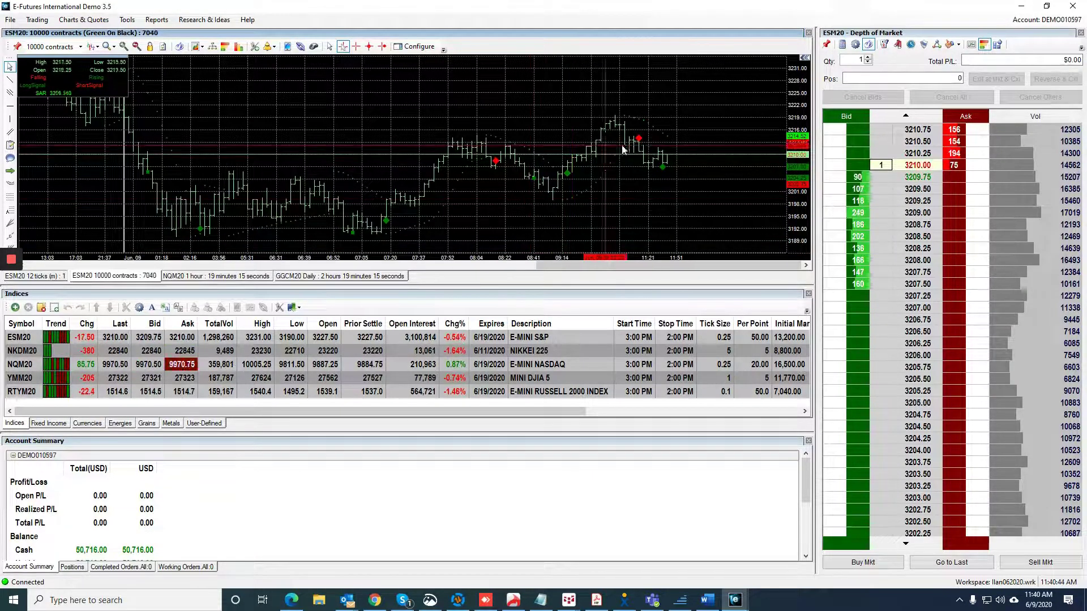
{"action": "mouse_move", "coordinate": [668, 164]}
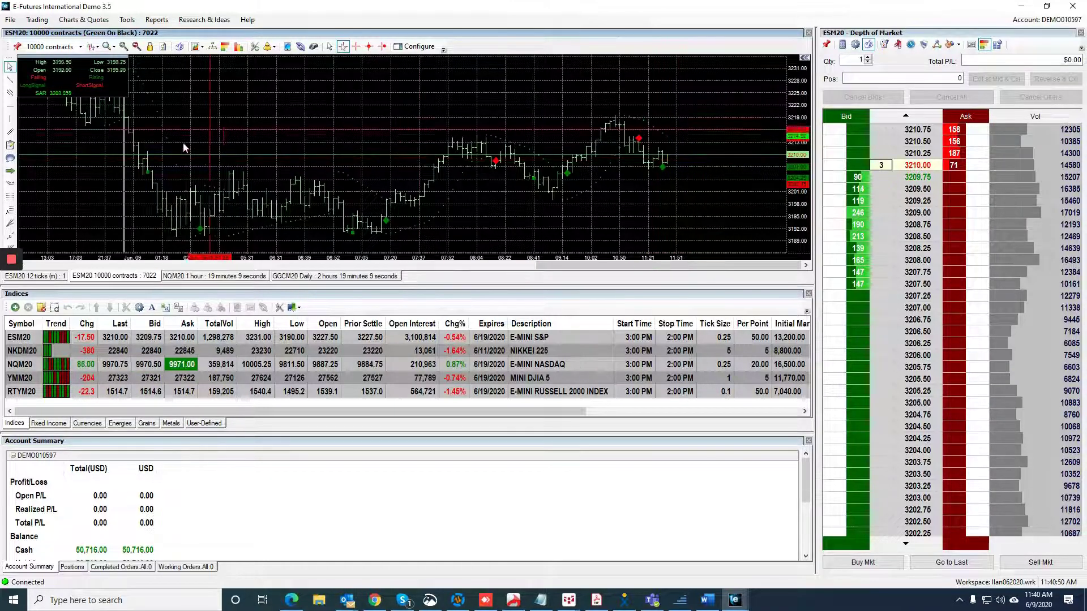
{"action": "left_click", "coordinate": [238, 48]}
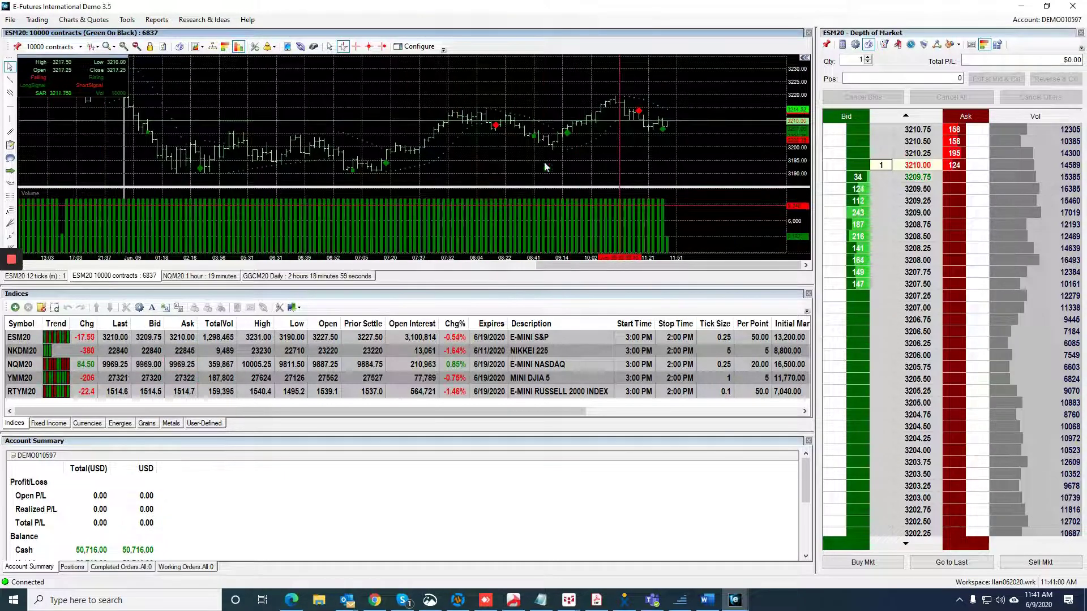
Compare against the ESM20 12-tick candlestick chart, ending on the 10000-contracts chart
{"action": "left_click", "coordinate": [45, 276]}
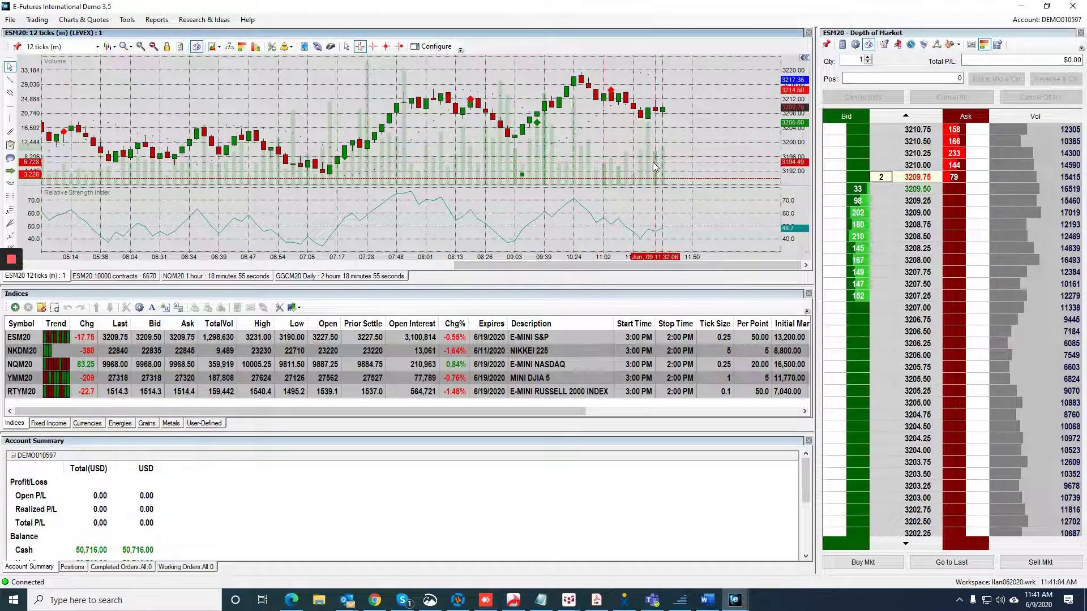
{"action": "mouse_move", "coordinate": [619, 157]}
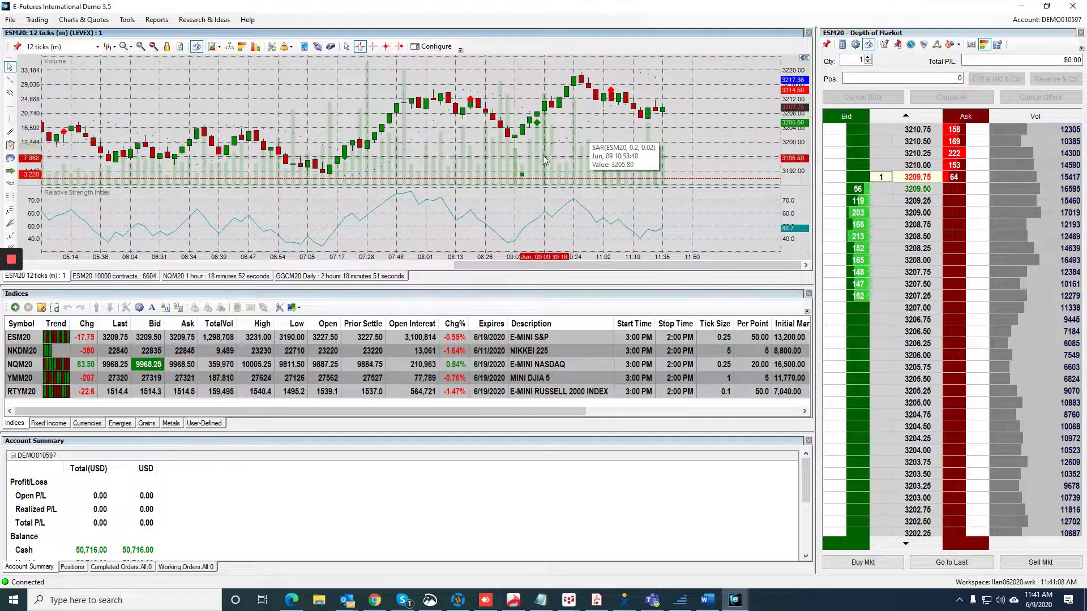
{"action": "mouse_move", "coordinate": [536, 118]}
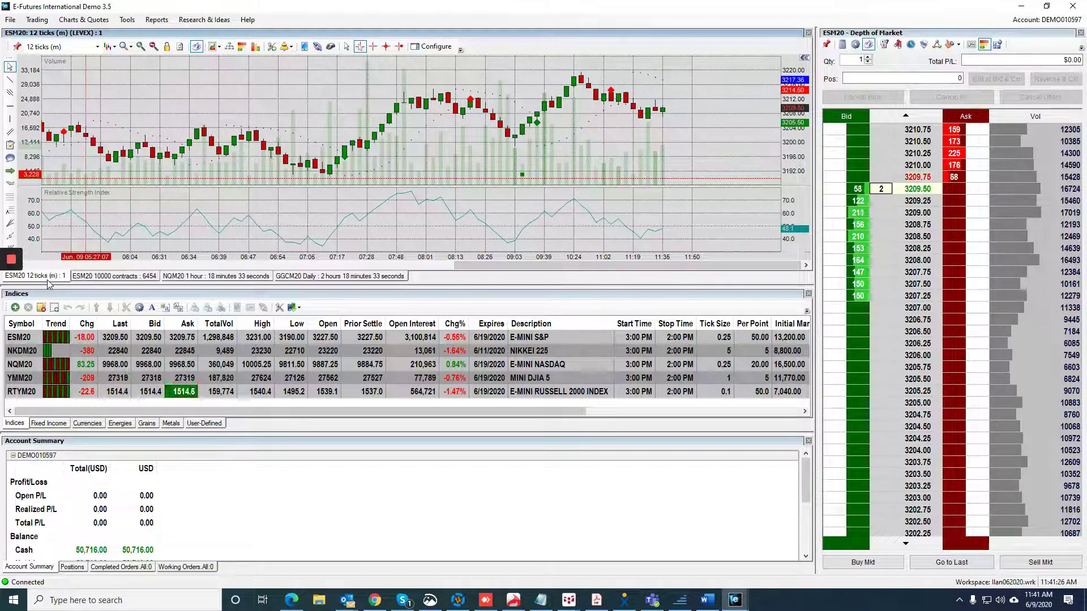
{"action": "left_click", "coordinate": [113, 276]}
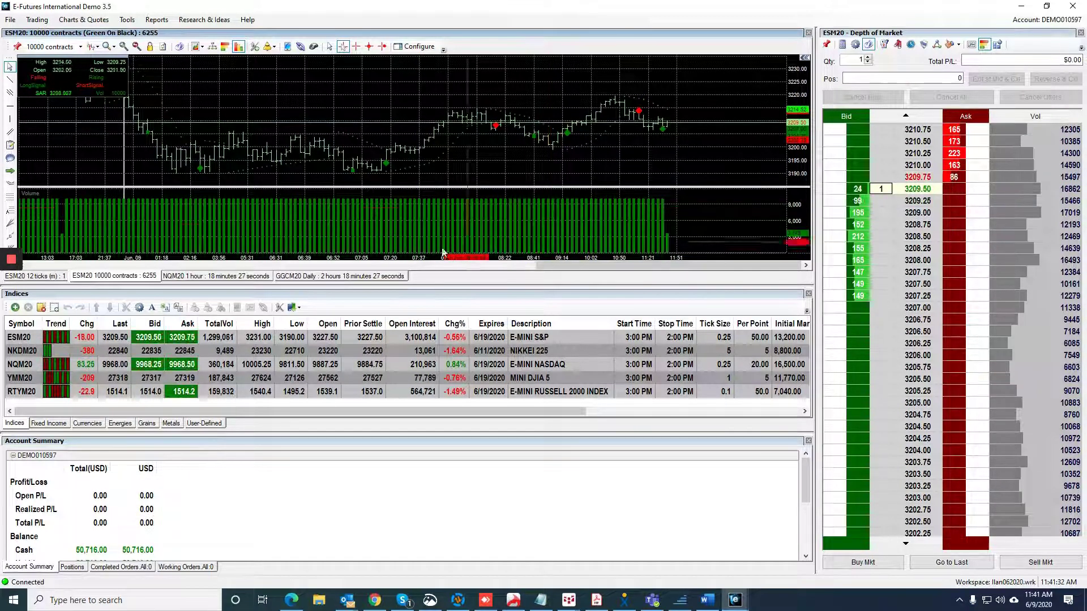
{"action": "left_click", "coordinate": [50, 277]}
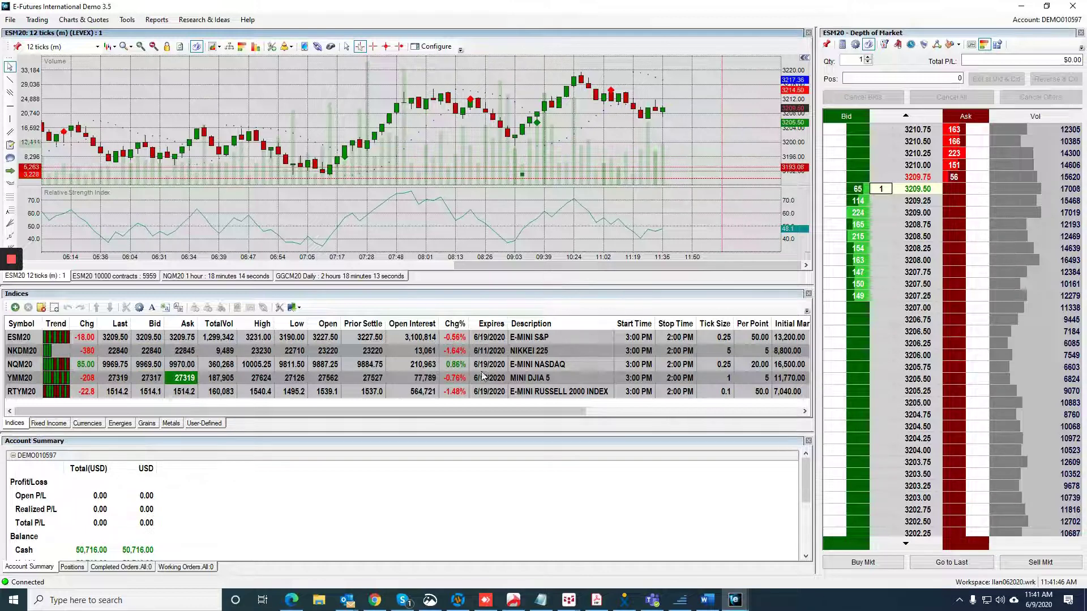
{"action": "mouse_move", "coordinate": [9, 266]}
{"action": "left_click", "coordinate": [113, 276]}
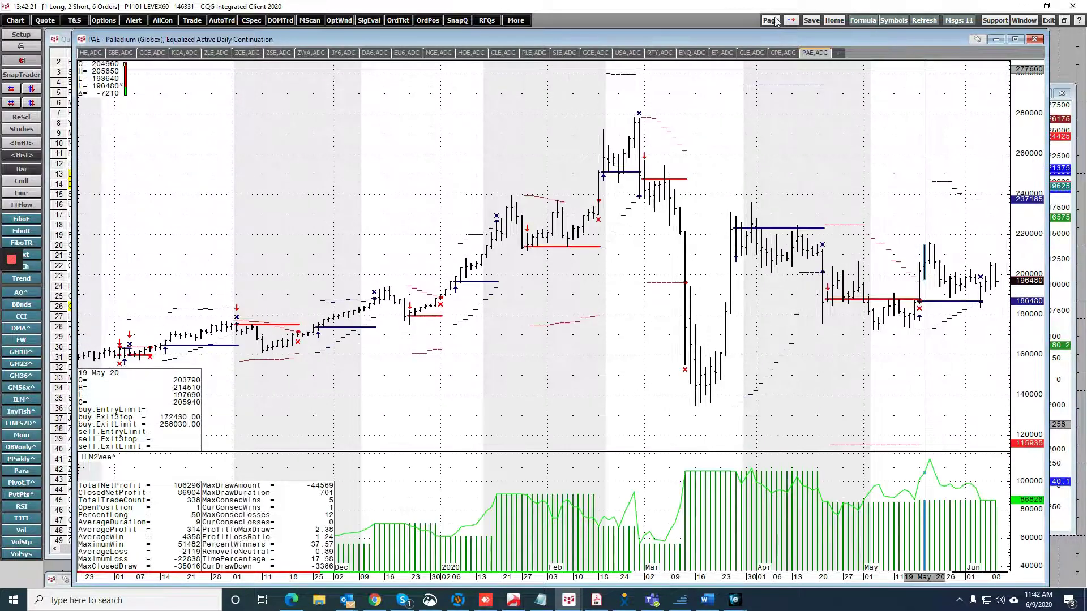
Save changes to page 1101, then return to page 1101 from the Page List
{"action": "left_click", "coordinate": [770, 20]}
{"action": "left_click", "coordinate": [792, 50]}
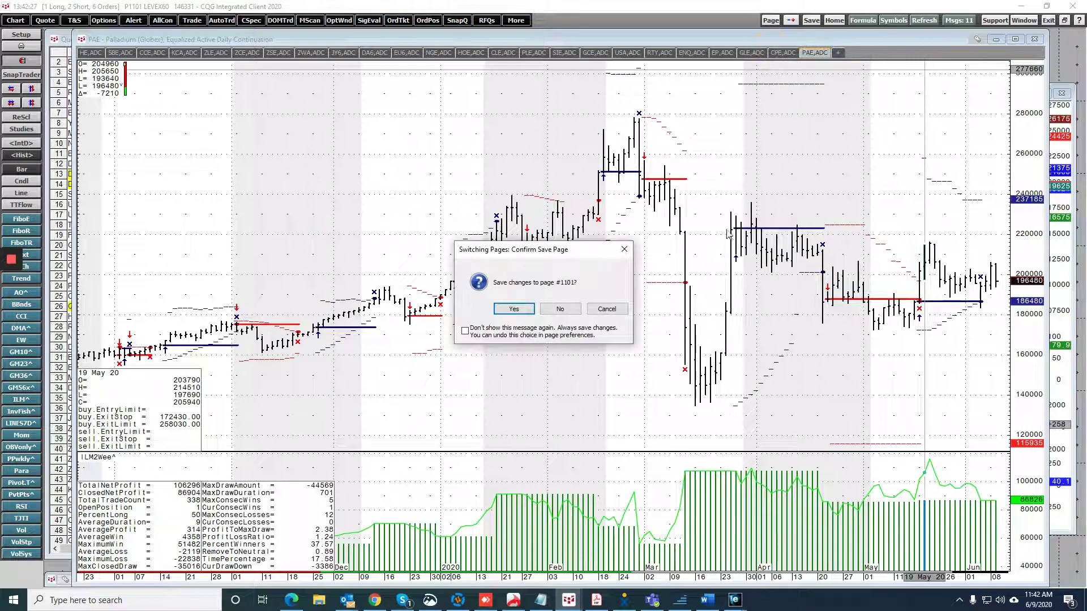
{"action": "left_click", "coordinate": [515, 311]}
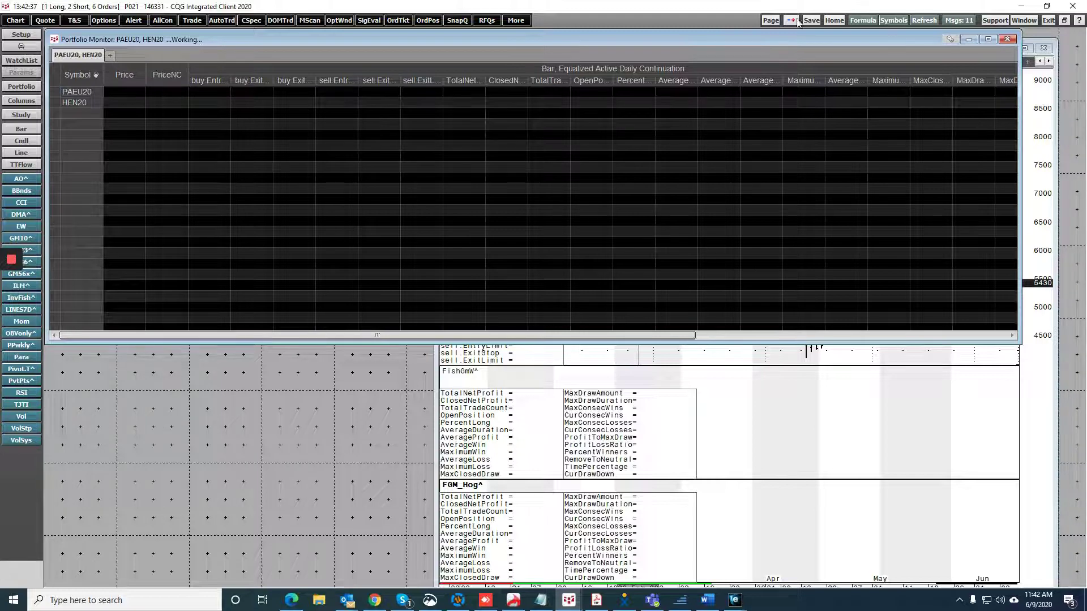
{"action": "left_click", "coordinate": [771, 21]}
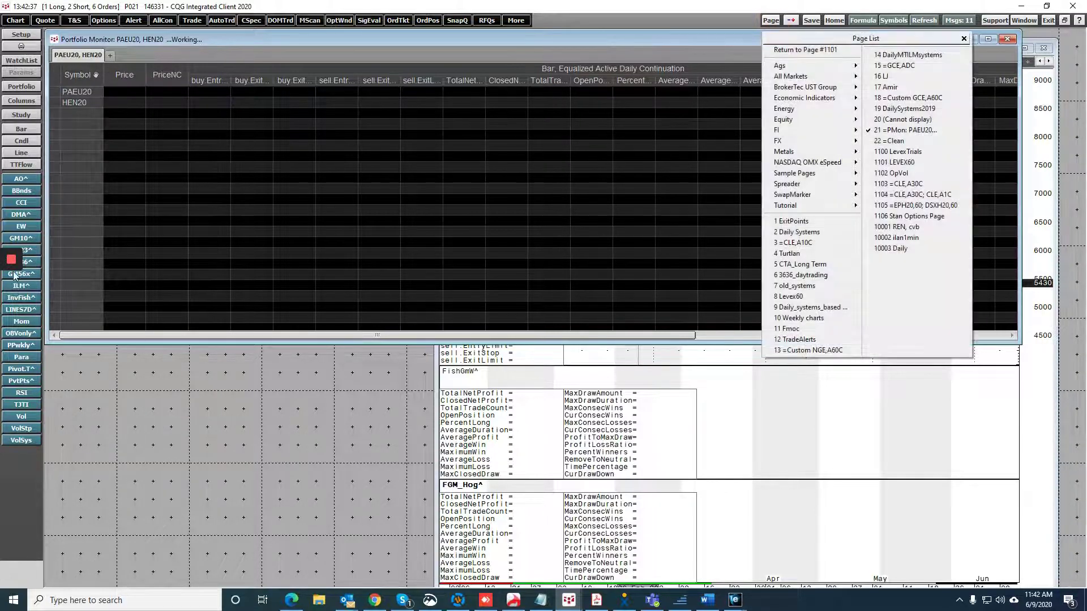
{"action": "left_click", "coordinate": [12, 285]}
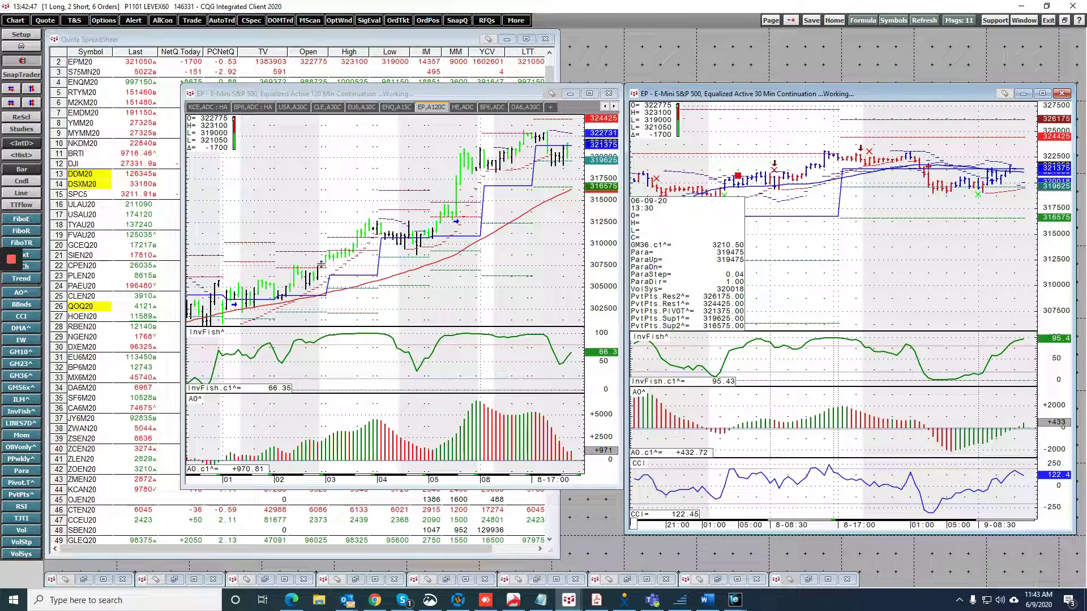
{"action": "left_click", "coordinate": [590, 94]}
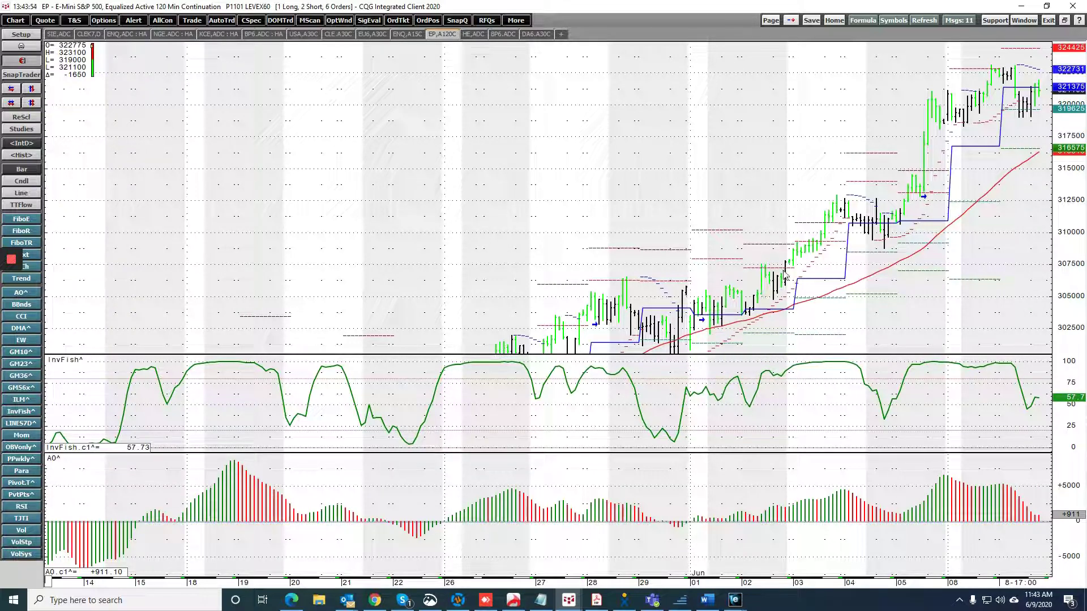
{"action": "mouse_move", "coordinate": [784, 274]}
{"action": "left_click_drag", "start_coordinate": [1057, 129], "coordinate": [1064, 164]}
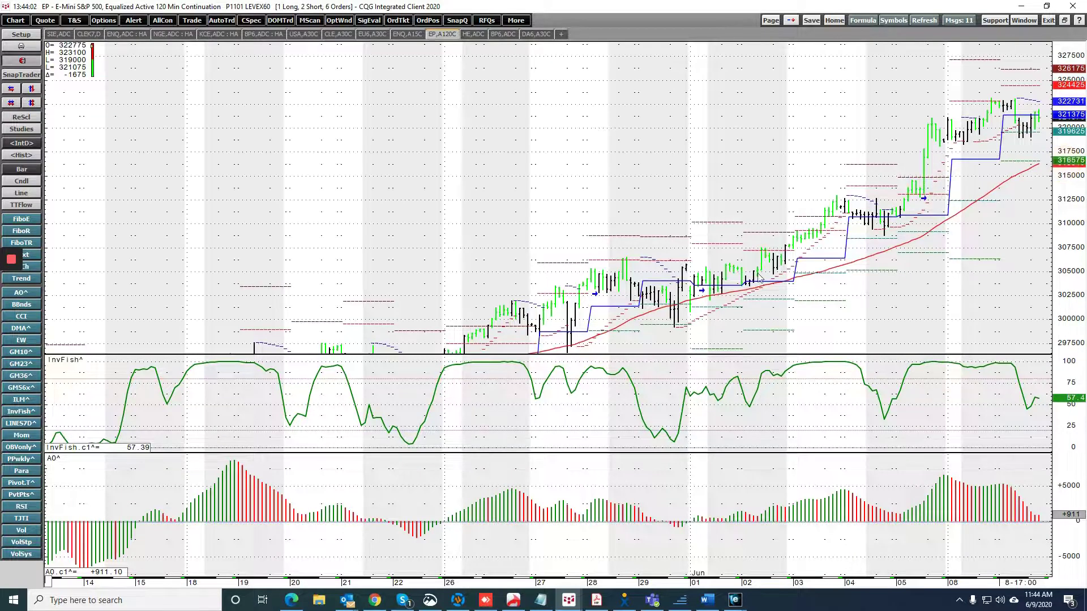
{"action": "scroll", "coordinate": [758, 276], "scroll_direction": "up", "scroll_amount": 1}
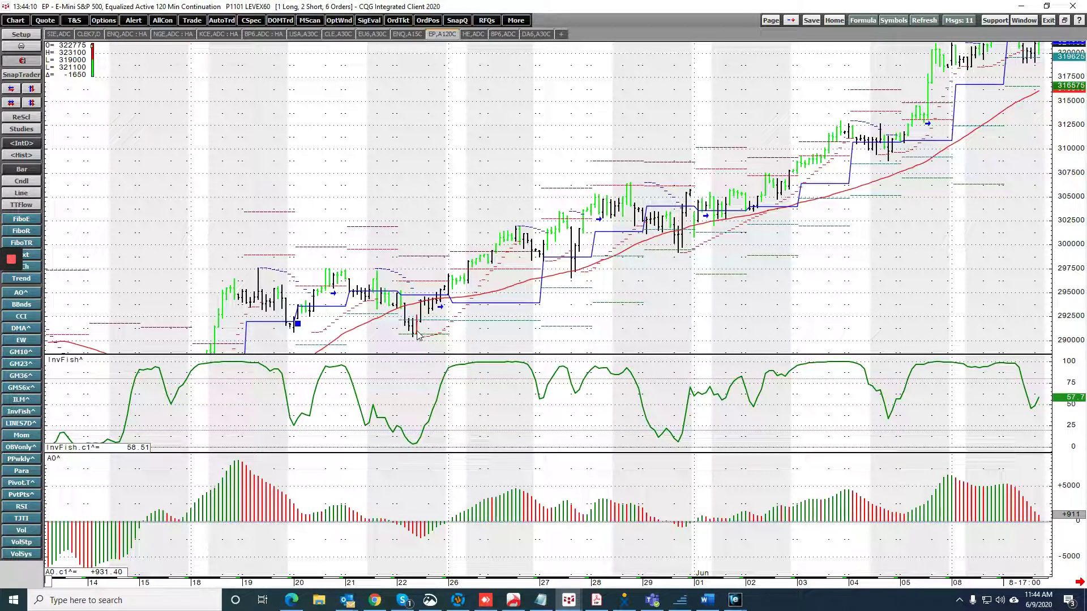
{"action": "left_click_drag", "start_coordinate": [403, 249], "coordinate": [646, 217]}
{"action": "left_click_drag", "start_coordinate": [408, 243], "coordinate": [566, 244]}
{"action": "left_click_drag", "start_coordinate": [450, 260], "coordinate": [556, 240]}
{"action": "left_click_drag", "start_coordinate": [411, 187], "coordinate": [542, 164]}
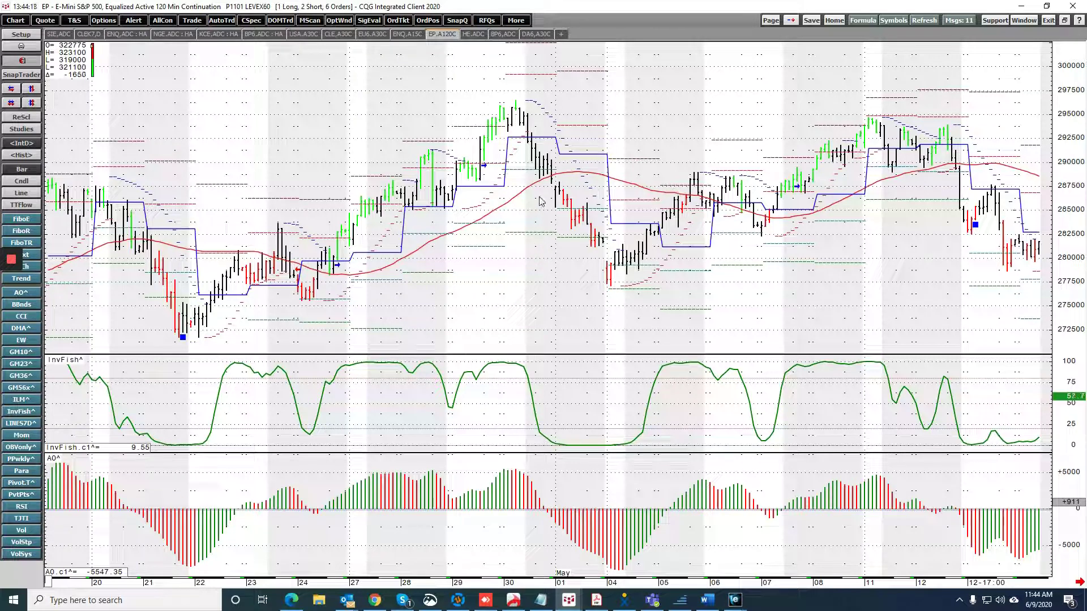
{"action": "left_click_drag", "start_coordinate": [456, 294], "coordinate": [562, 296]}
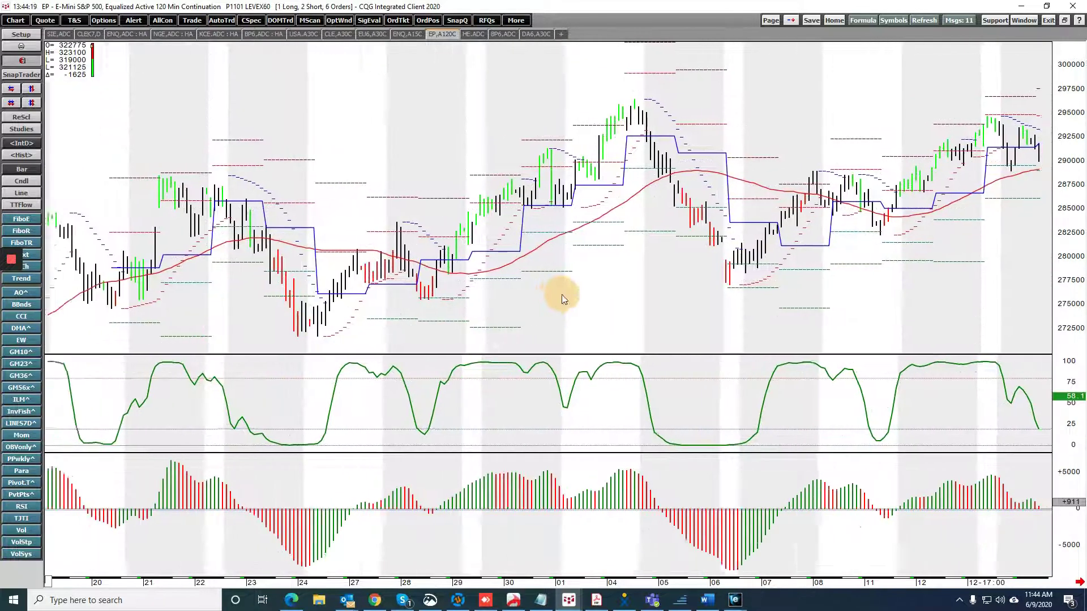
{"action": "left_click", "coordinate": [1079, 582]}
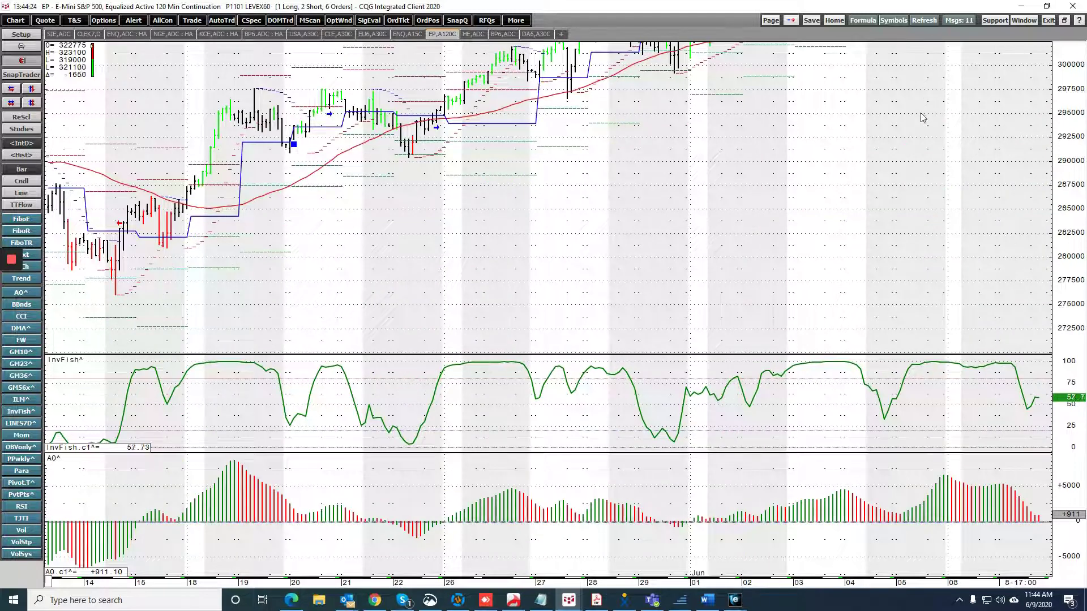
{"action": "left_click", "coordinate": [1067, 20]}
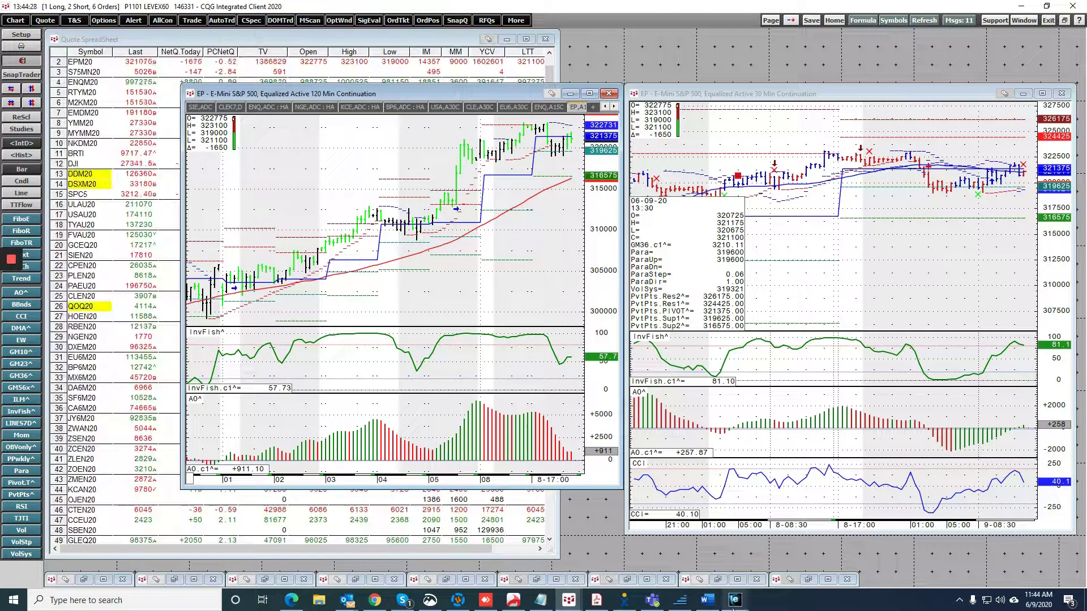
{"action": "mouse_move", "coordinate": [734, 605]}
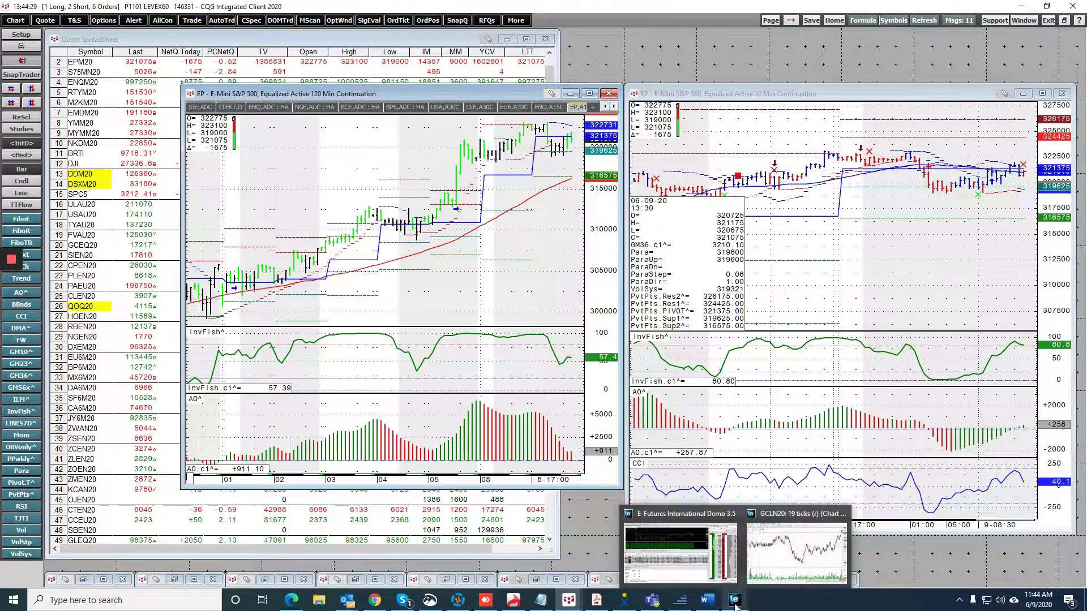
Bring E-Futures forward and recentre the ESM20 ladder on the last price, 3211.00
{"action": "left_click", "coordinate": [693, 553]}
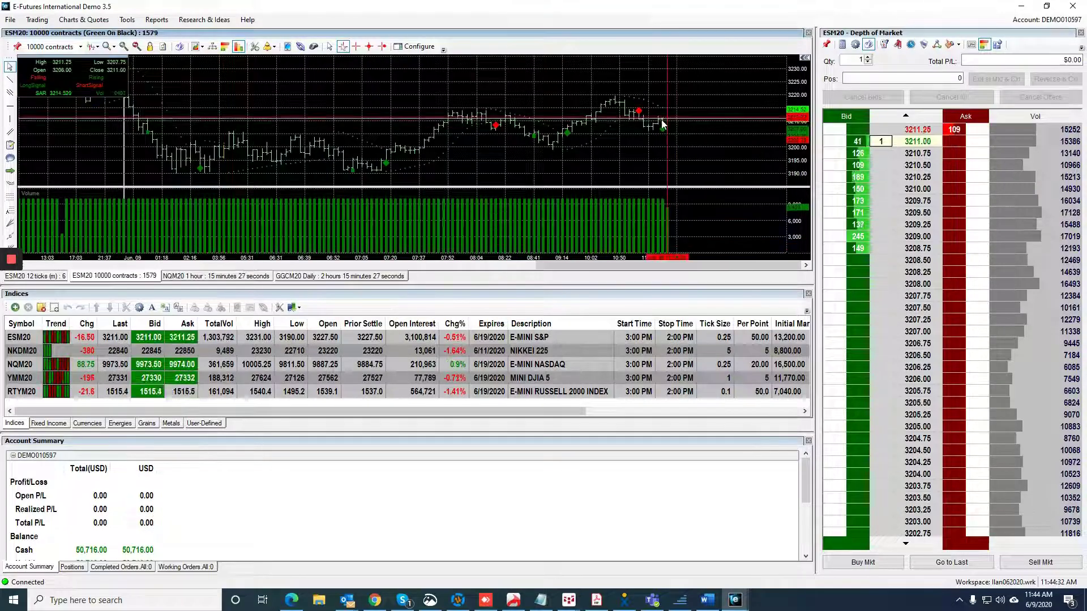
{"action": "mouse_move", "coordinate": [661, 127]}
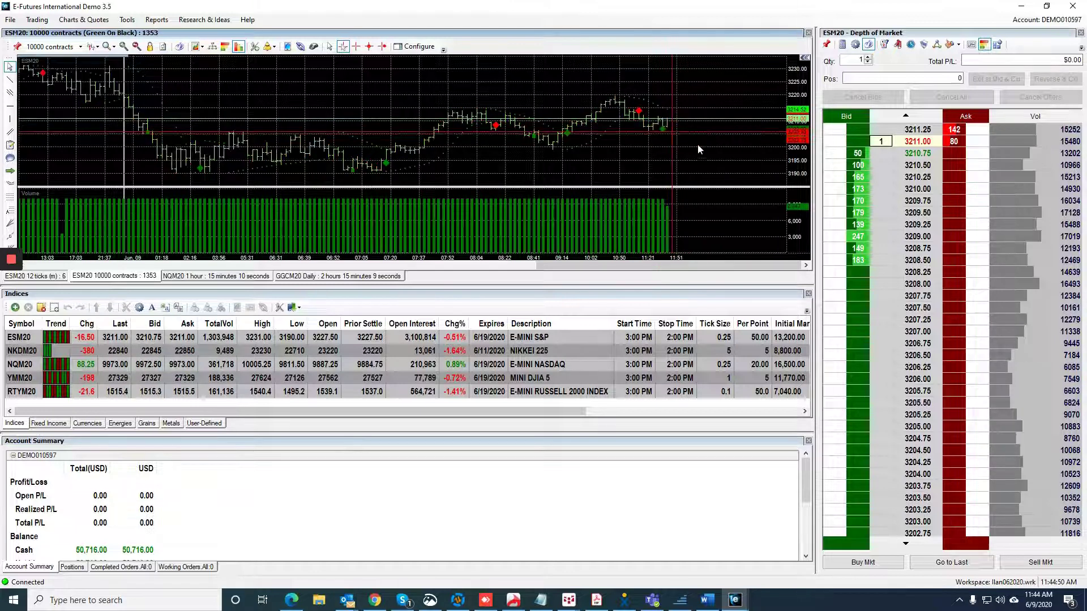
{"action": "left_click", "coordinate": [949, 564]}
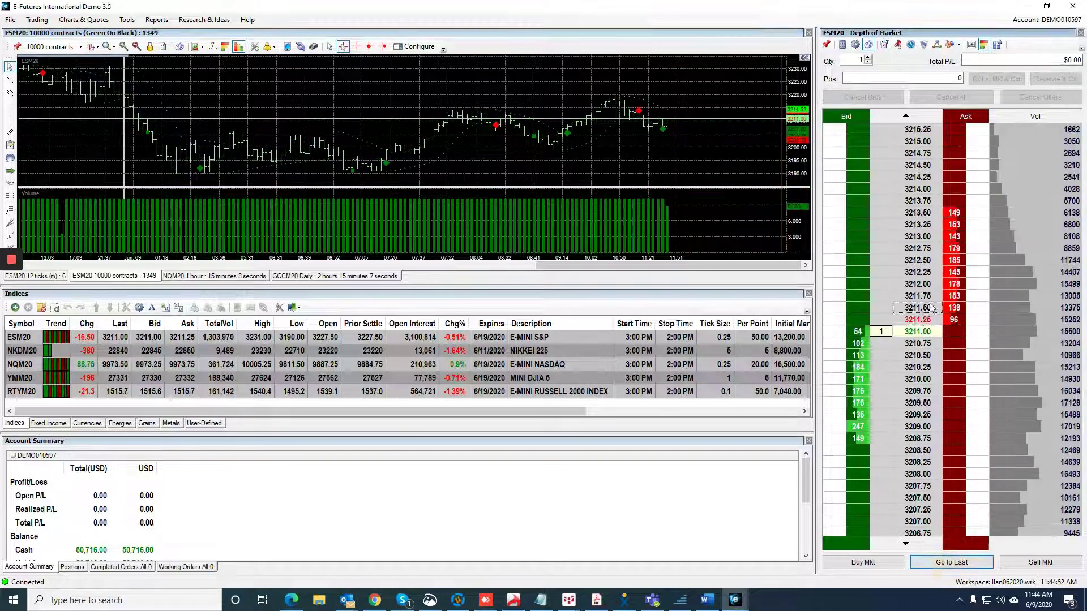
{"action": "left_click", "coordinate": [958, 48]}
{"action": "left_click", "coordinate": [953, 47]}
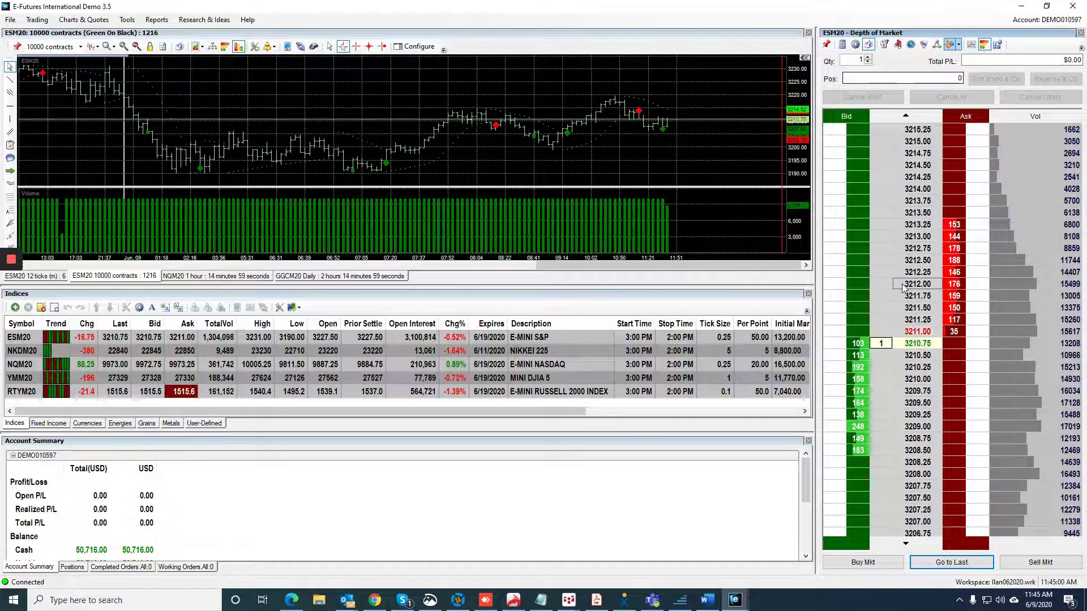
Place a 2-contract ESM20 buy stop at 3212.50, replacing the cancelled 1-lot attempt
{"action": "left_click", "coordinate": [855, 261]}
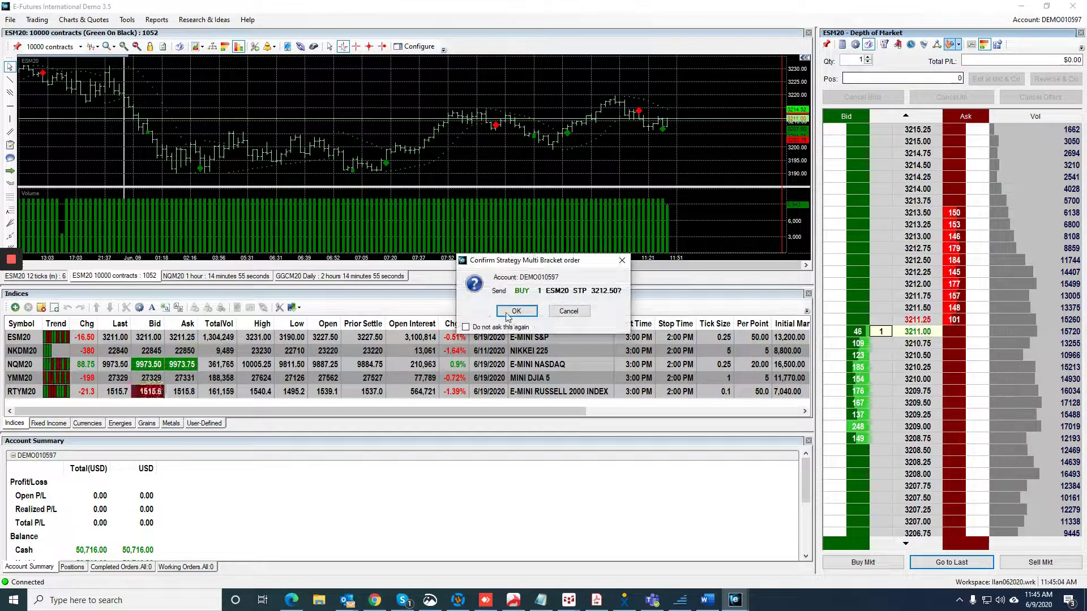
{"action": "left_click", "coordinate": [569, 311]}
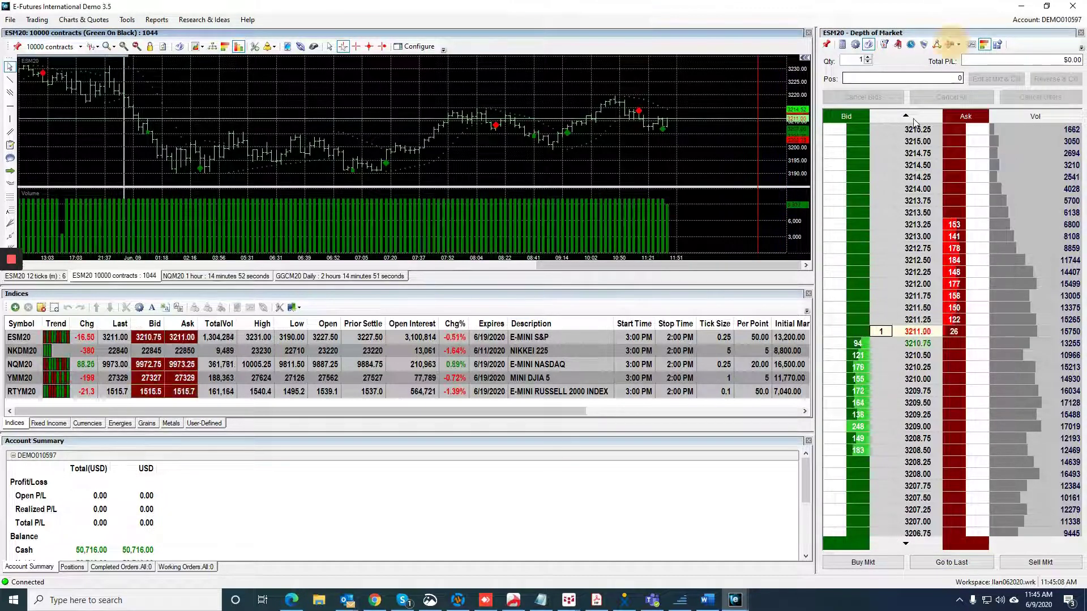
{"action": "left_click", "coordinate": [868, 58]}
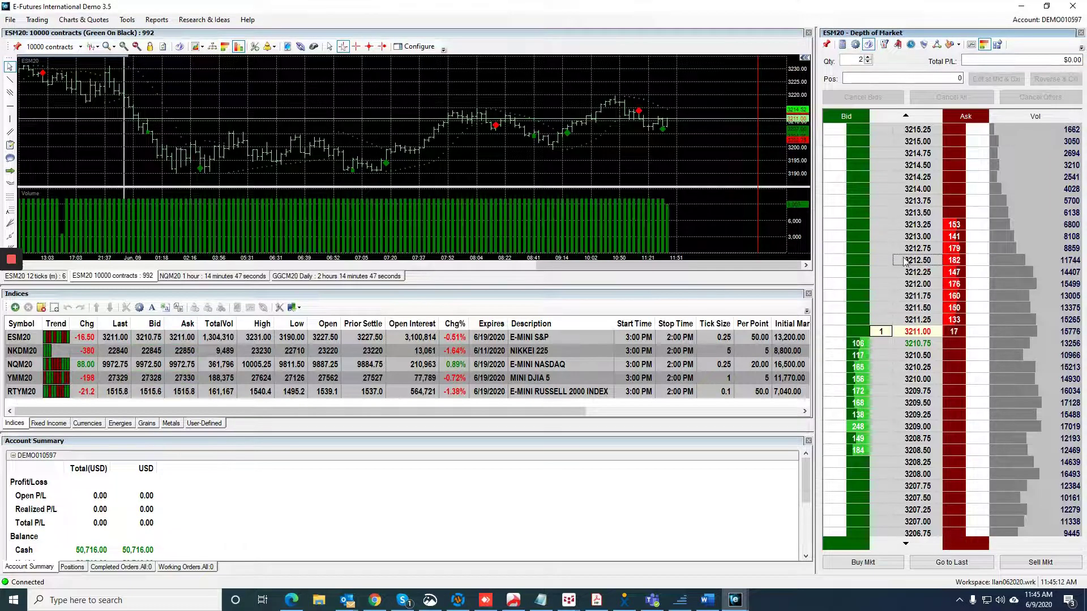
{"action": "left_click", "coordinate": [855, 259]}
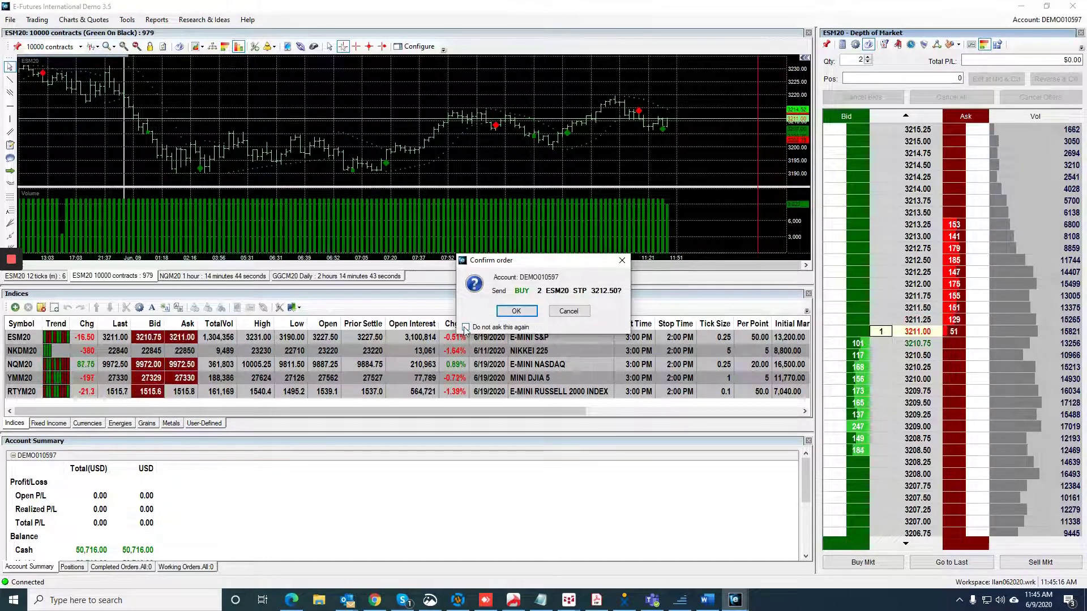
{"action": "left_click", "coordinate": [515, 312]}
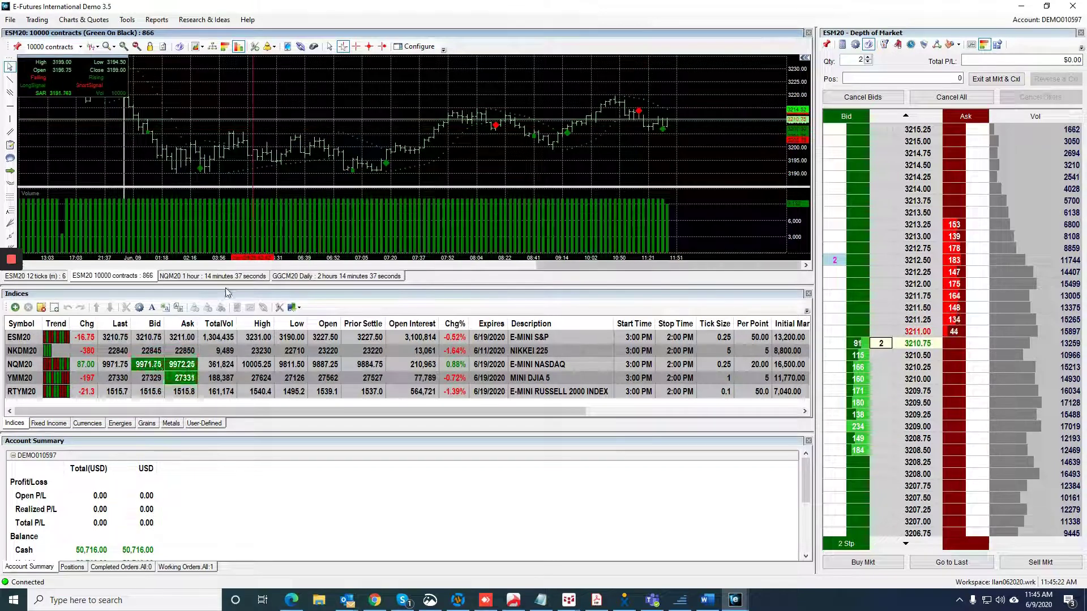
Move the working buy stop down to 3211.75 and confirm the modification
{"action": "mouse_move", "coordinate": [14, 263]}
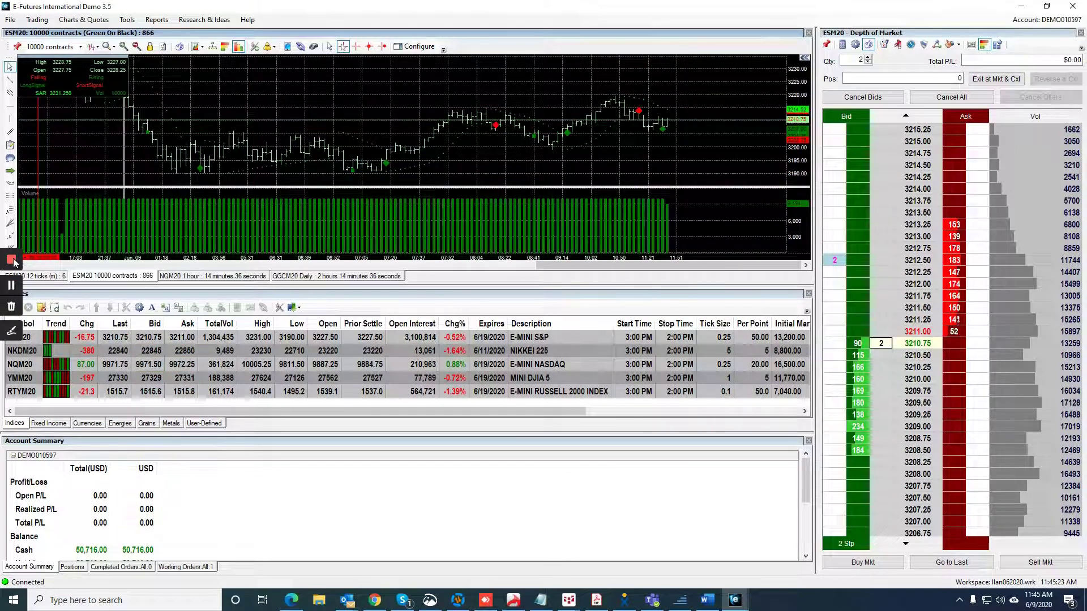
{"action": "left_click", "coordinate": [10, 288]}
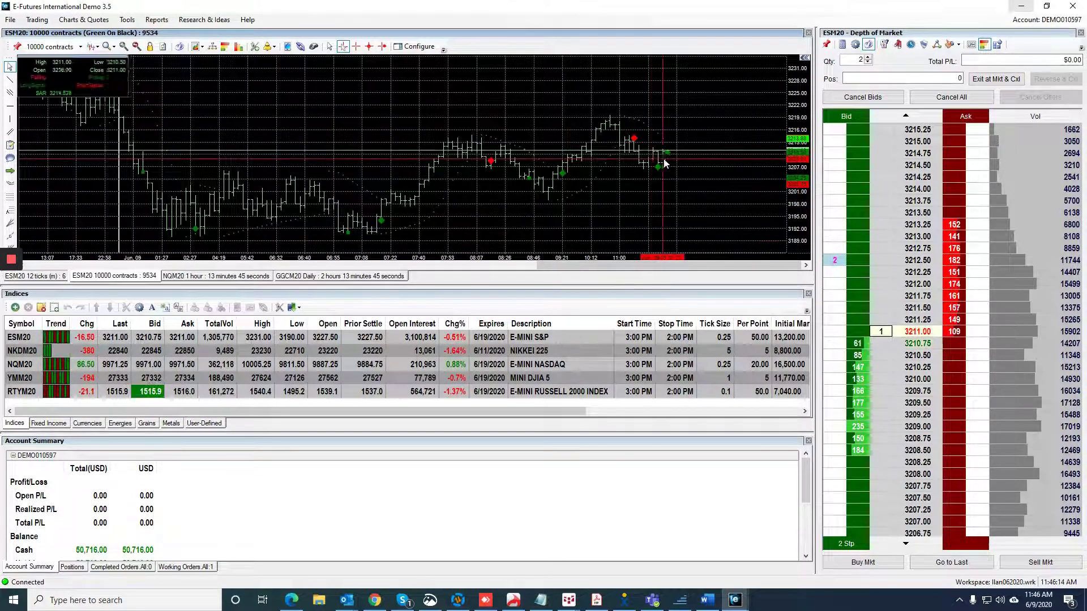
{"action": "mouse_move", "coordinate": [665, 158]}
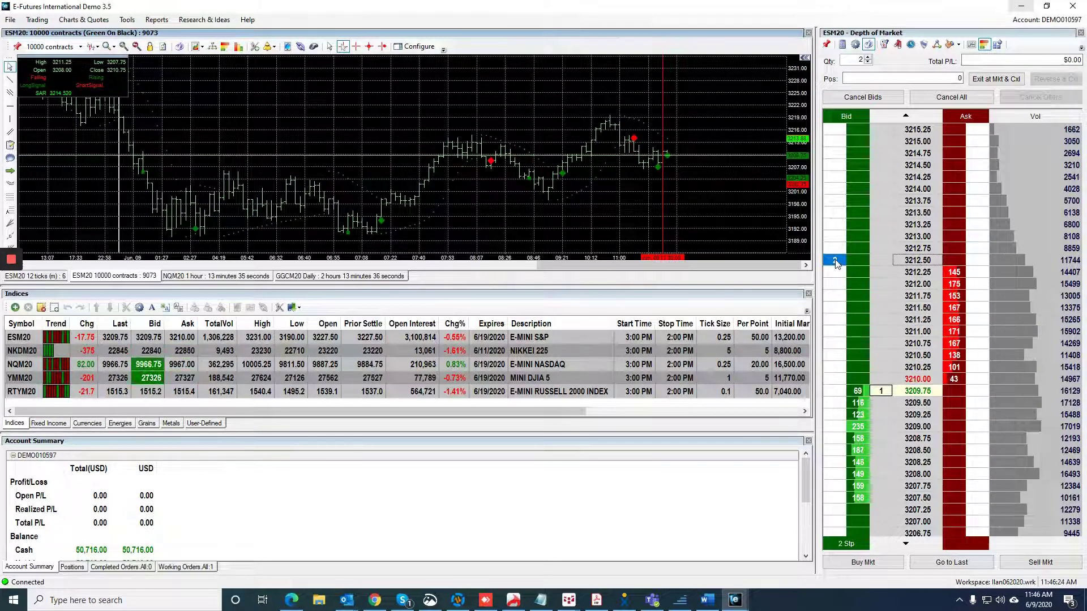
{"action": "left_click", "coordinate": [832, 295]}
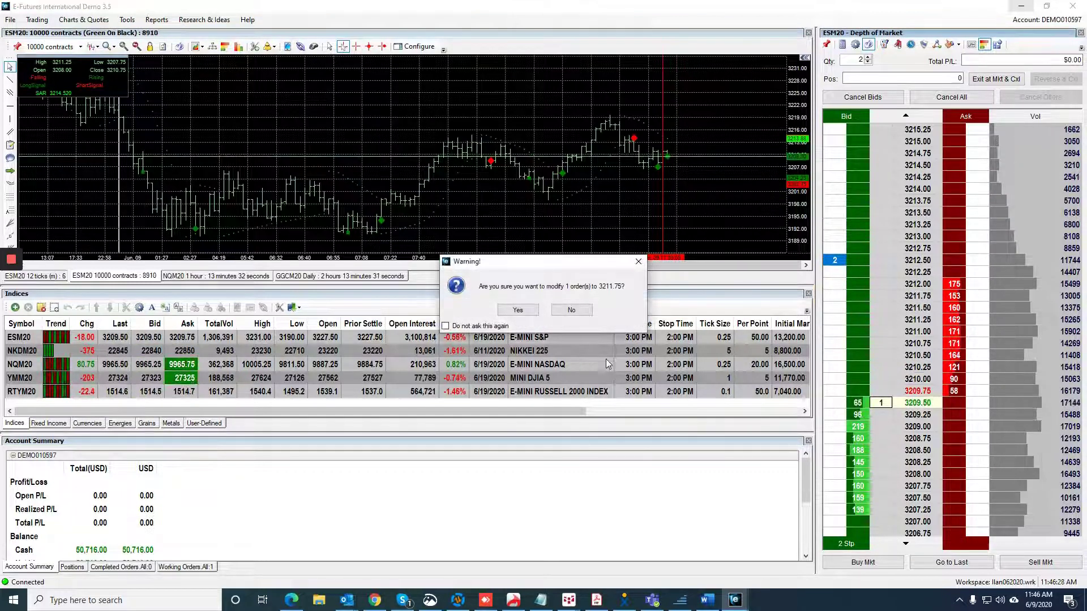
{"action": "left_click", "coordinate": [446, 326]}
{"action": "left_click", "coordinate": [518, 310]}
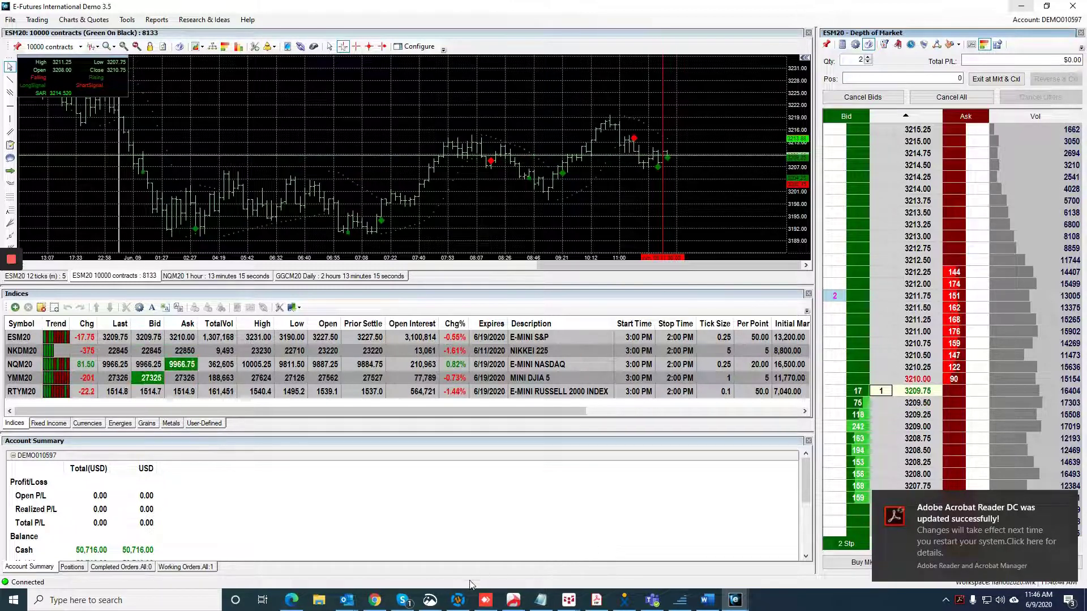
Browse the Trading and Charts & Quotes menus while the buy stop fills at 3211.75
{"action": "left_click", "coordinate": [44, 23]}
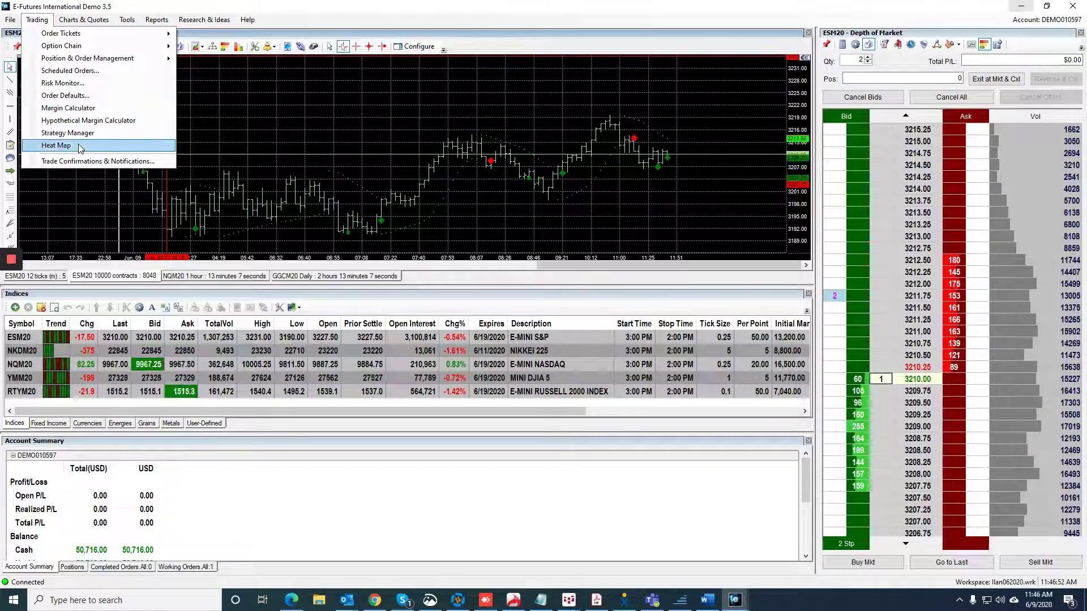
{"action": "left_click", "coordinate": [36, 19]}
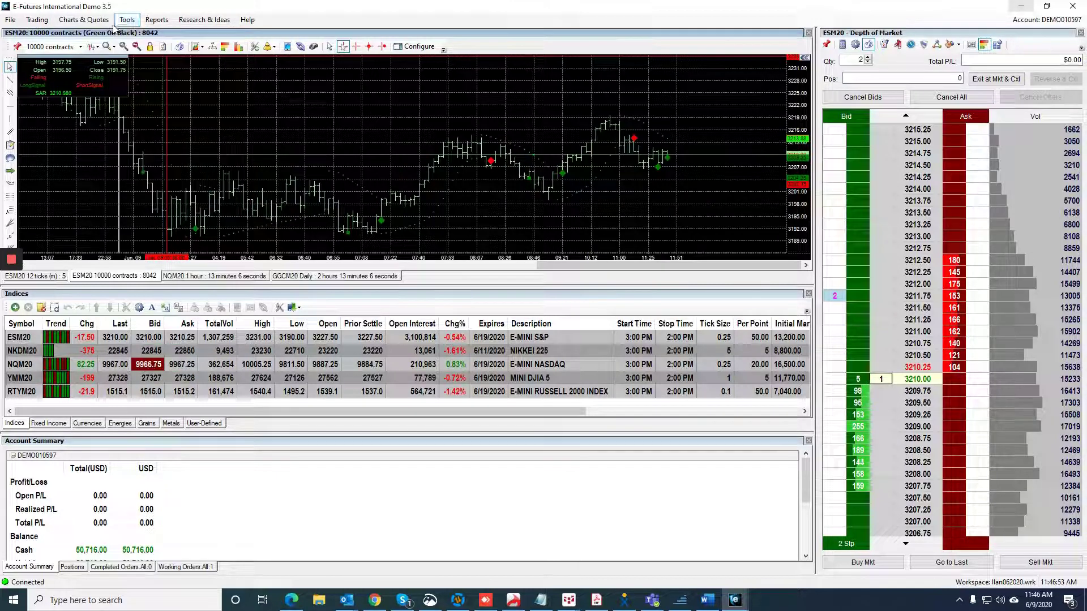
{"action": "left_click", "coordinate": [84, 19]}
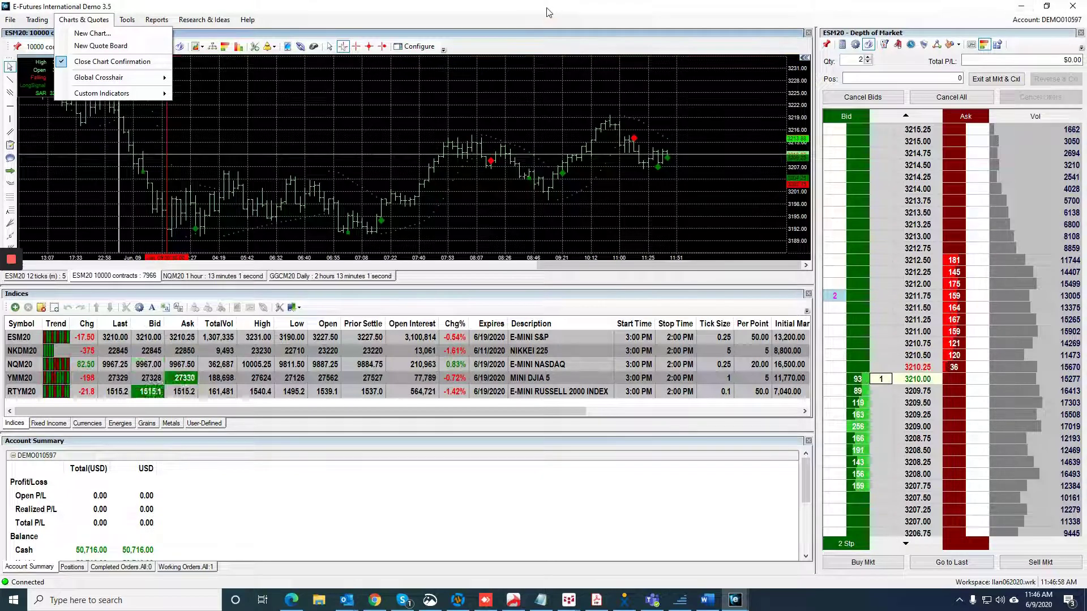
{"action": "left_click", "coordinate": [488, 530]}
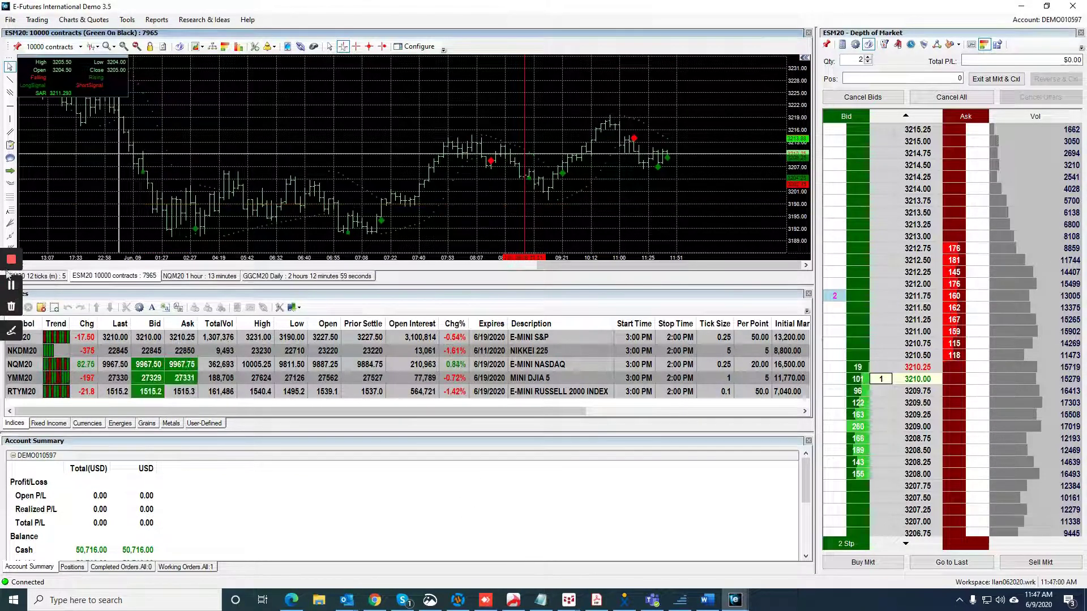
{"action": "mouse_move", "coordinate": [11, 287]}
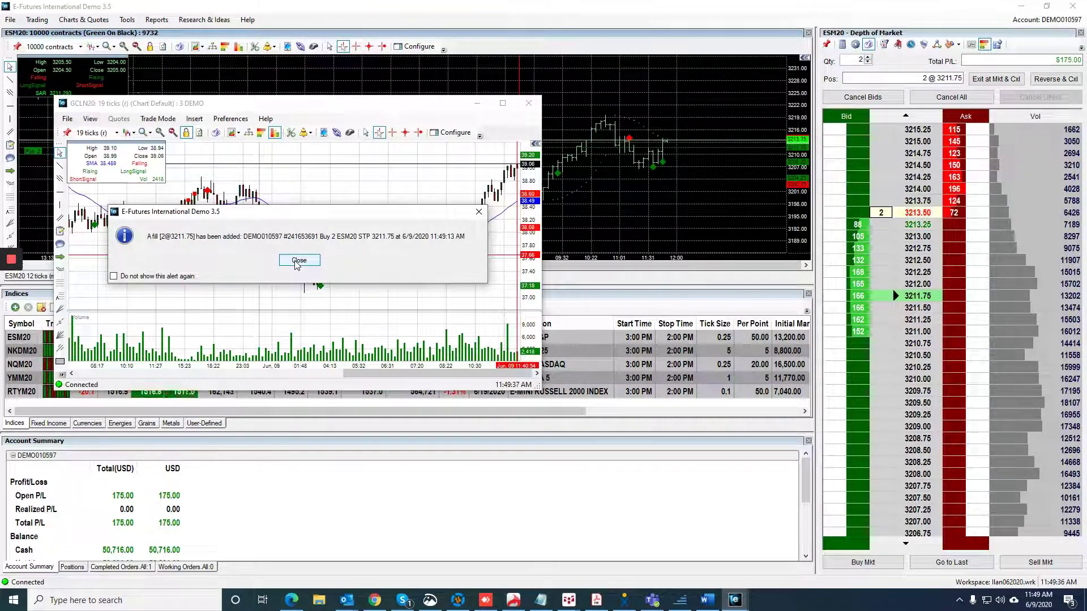
Dismiss the fill notice, minimize the GCLN20 chart, and set the DOM quantity to 1
{"action": "left_click", "coordinate": [297, 262]}
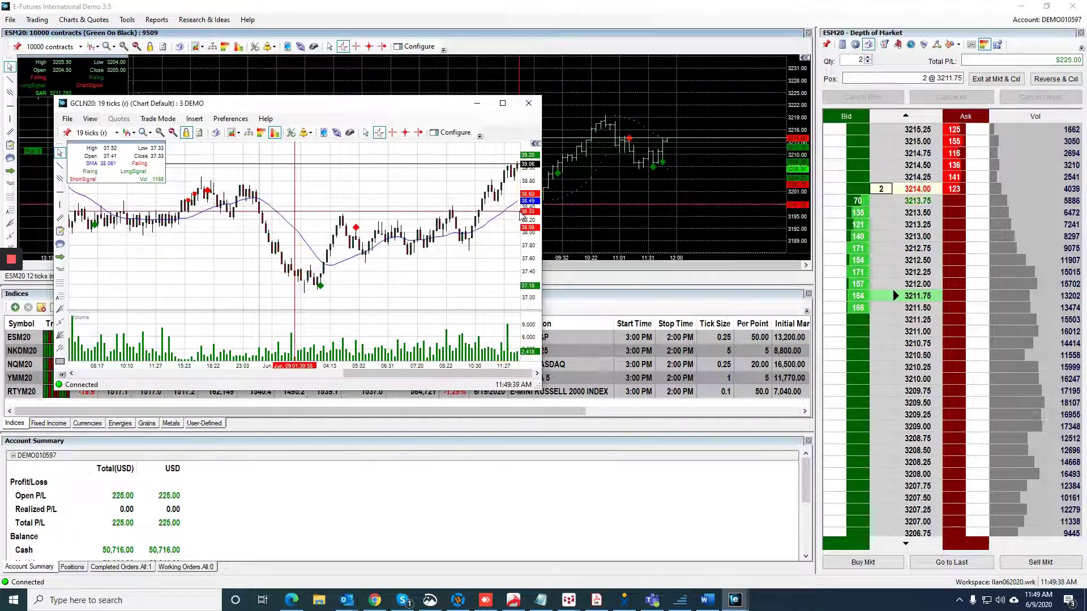
{"action": "left_click", "coordinate": [477, 104]}
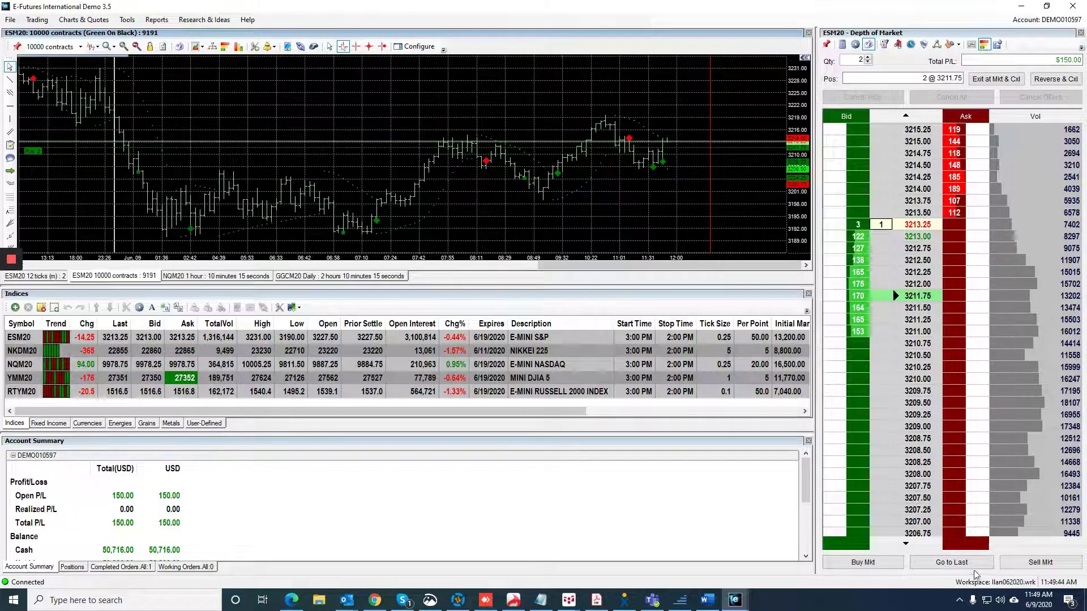
{"action": "left_click", "coordinate": [942, 563]}
{"action": "left_click", "coordinate": [744, 242]}
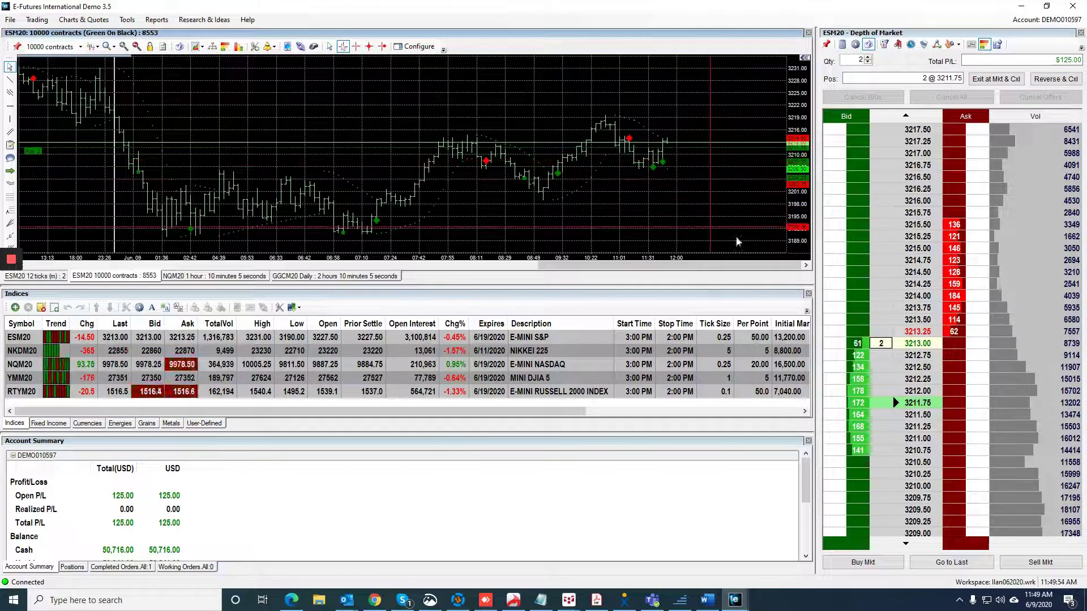
{"action": "left_click", "coordinate": [938, 189]}
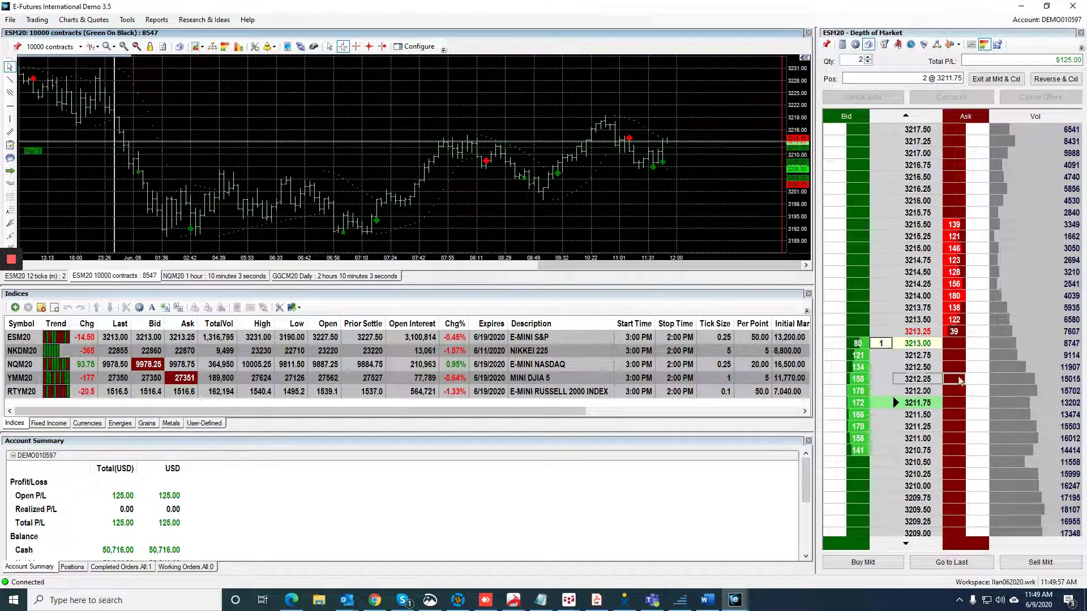
{"action": "left_click", "coordinate": [868, 63]}
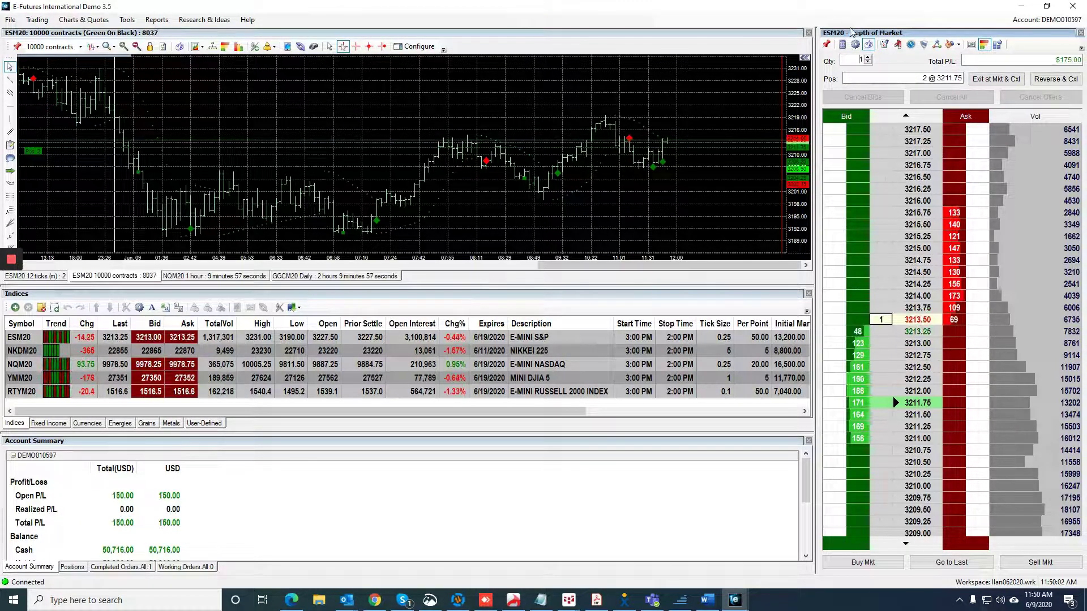
Set DOM Options' Buy/Sell Buttons Show Mode to Both
{"action": "left_click", "coordinate": [855, 45]}
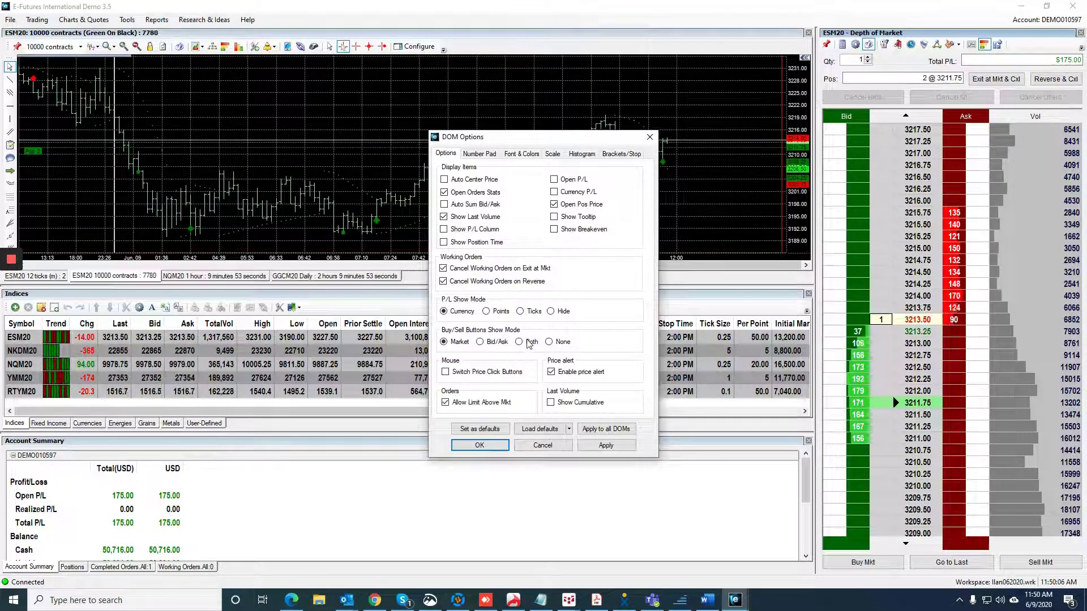
{"action": "left_click", "coordinate": [519, 343]}
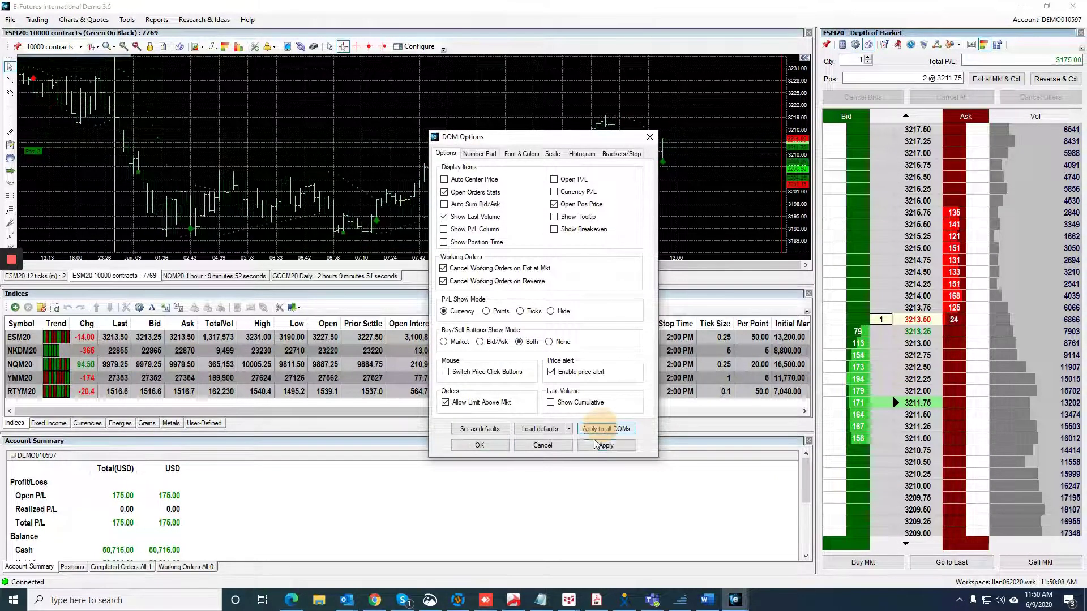
{"action": "left_click", "coordinate": [480, 445]}
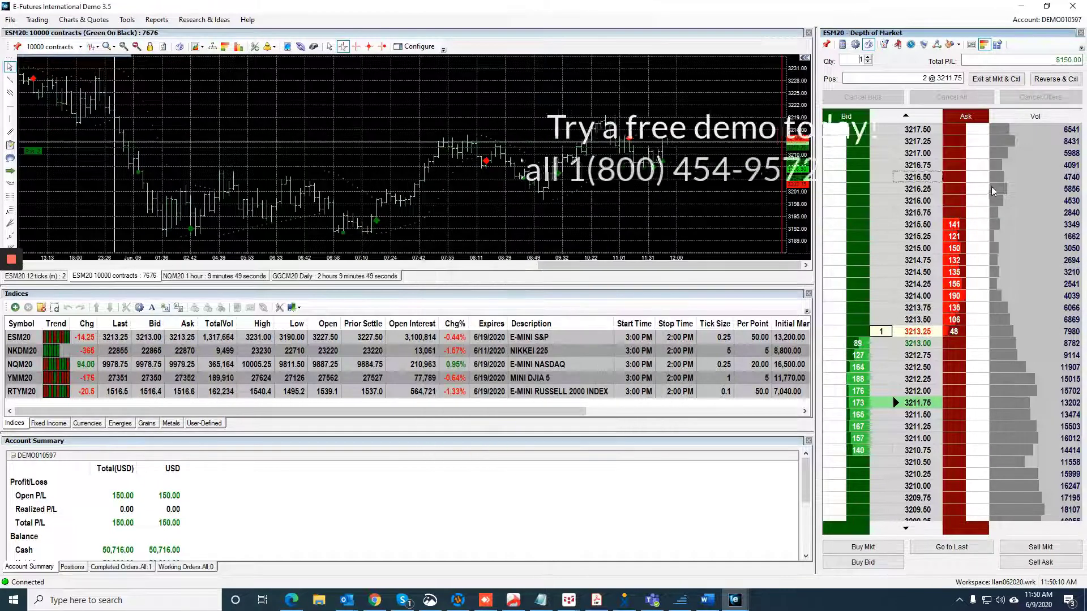
Sell 1 ESM20 contract with a limit at 3213.75 and turn off future fill alerts
{"action": "left_click", "coordinate": [954, 309]}
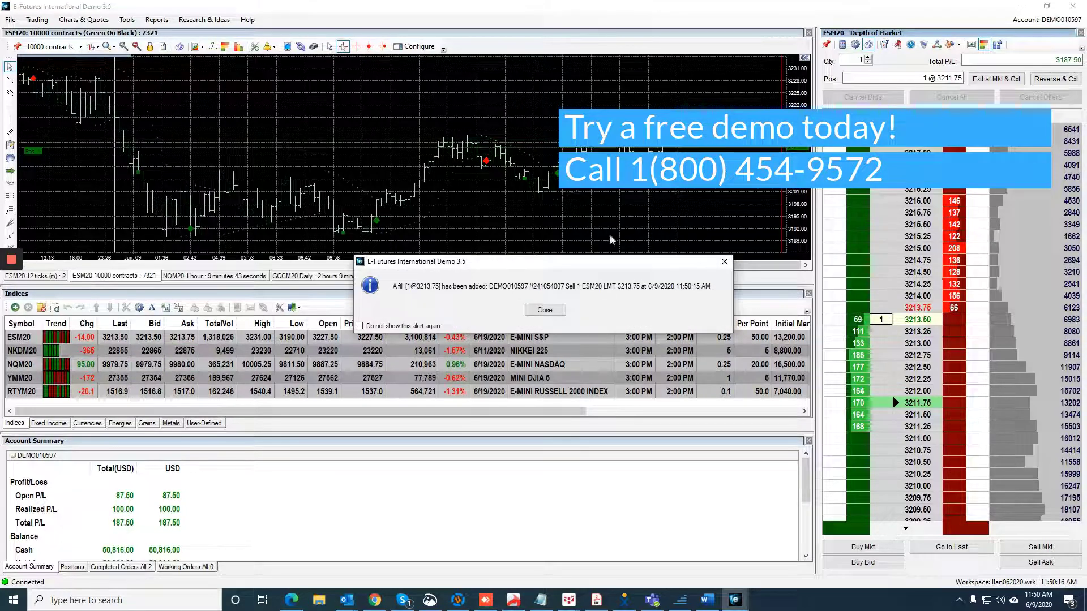
{"action": "left_click", "coordinate": [359, 327]}
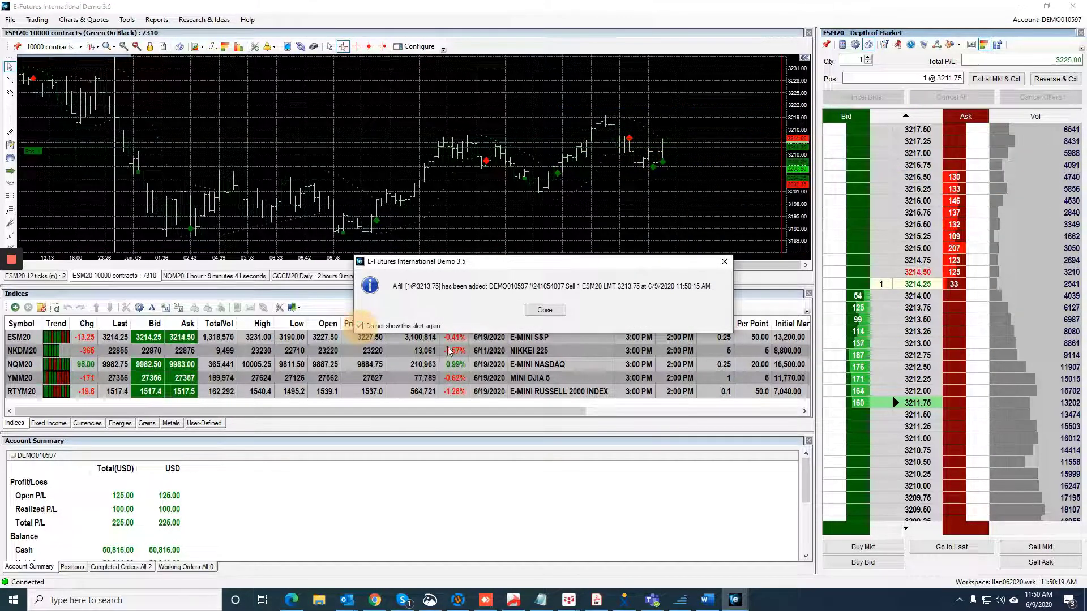
{"action": "left_click", "coordinate": [545, 311]}
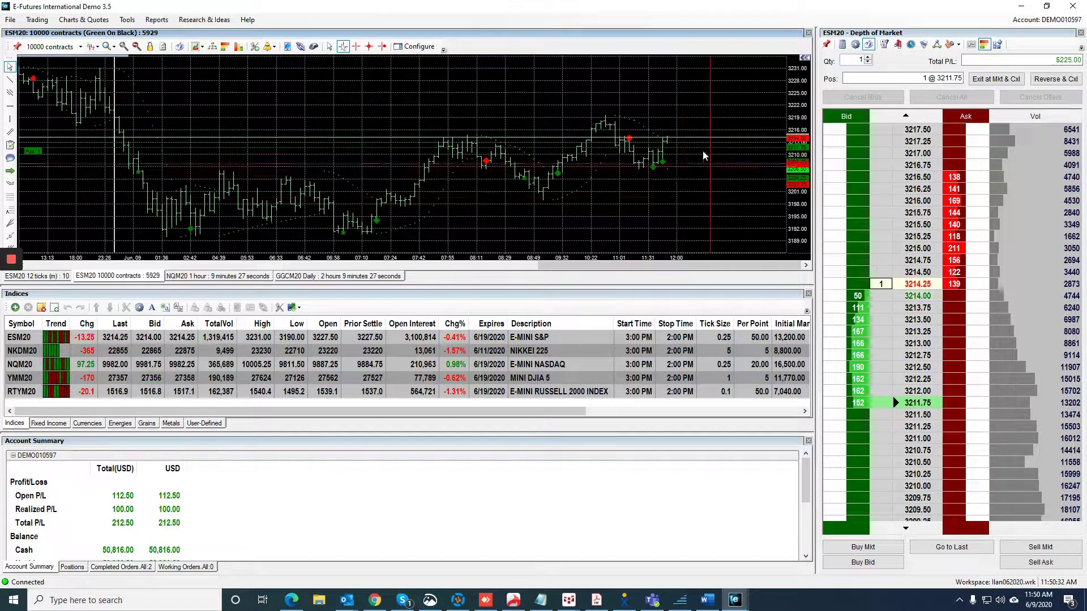
Select the chart's SAR dots and scroll the ESM20 ladder down to about 3203
{"action": "mouse_move", "coordinate": [624, 117]}
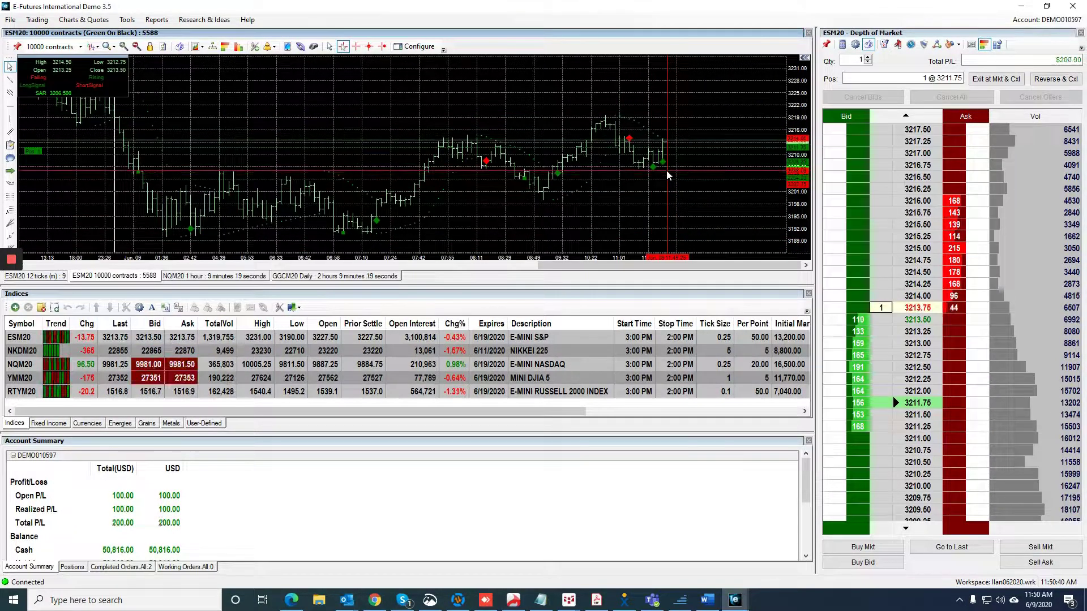
{"action": "left_click", "coordinate": [588, 183]}
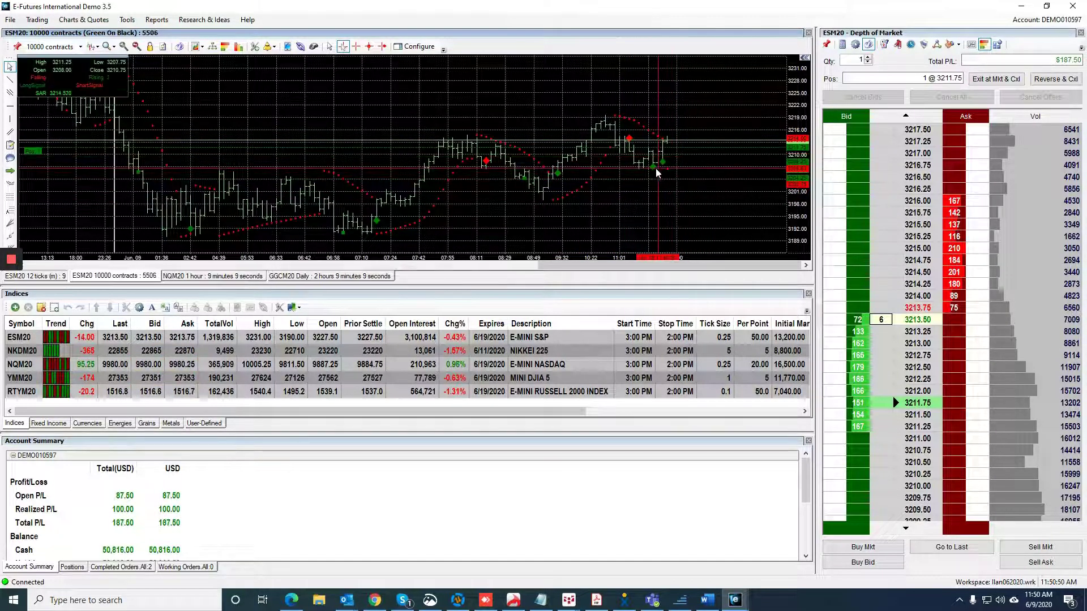
{"action": "mouse_move", "coordinate": [642, 171]}
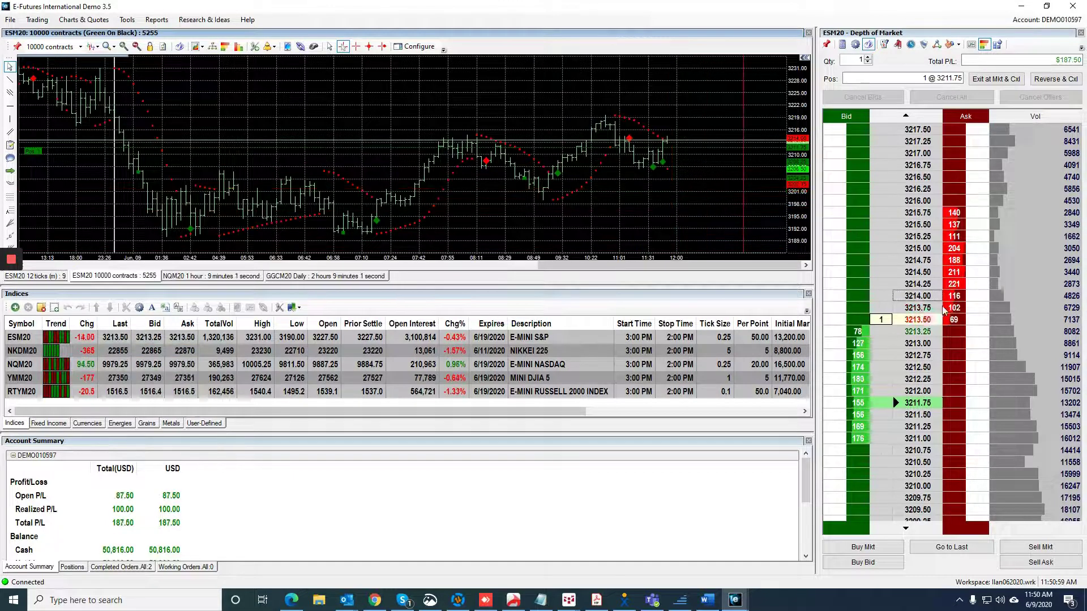
{"action": "left_click", "coordinate": [906, 529]}
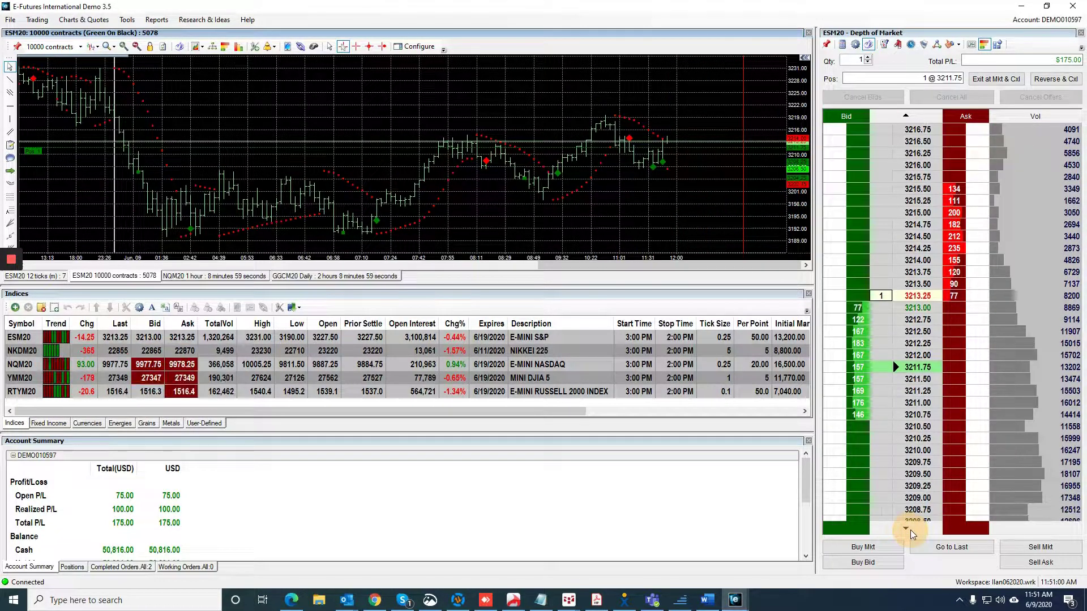
{"action": "left_click", "coordinate": [906, 528]}
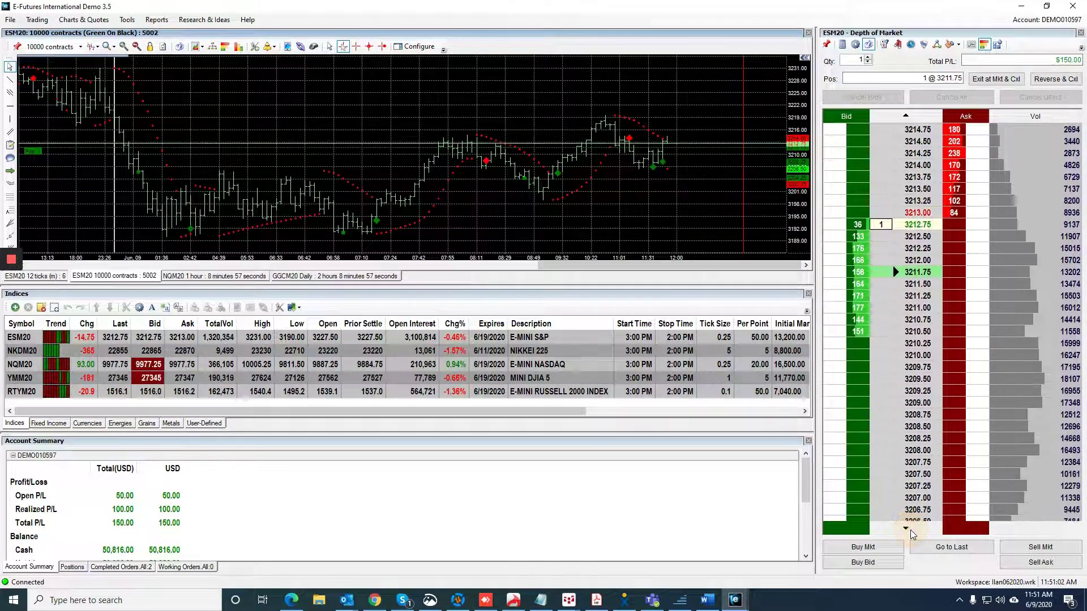
{"action": "left_click", "coordinate": [910, 530]}
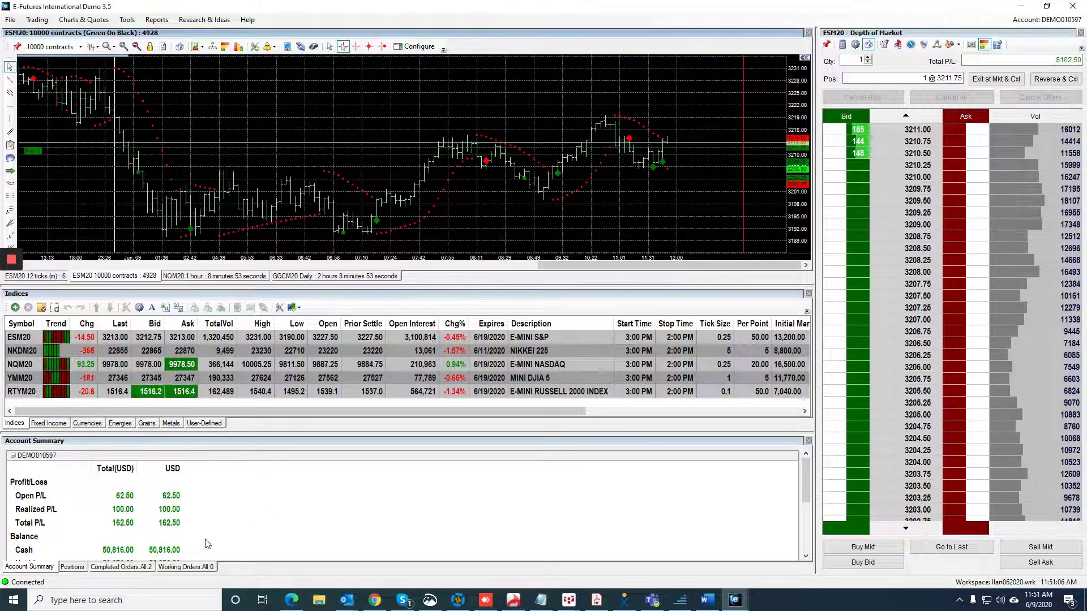
Check Working Orders, then view Positions showing ESM20 net 1 long with 100.00 realized
{"action": "left_click", "coordinate": [181, 568]}
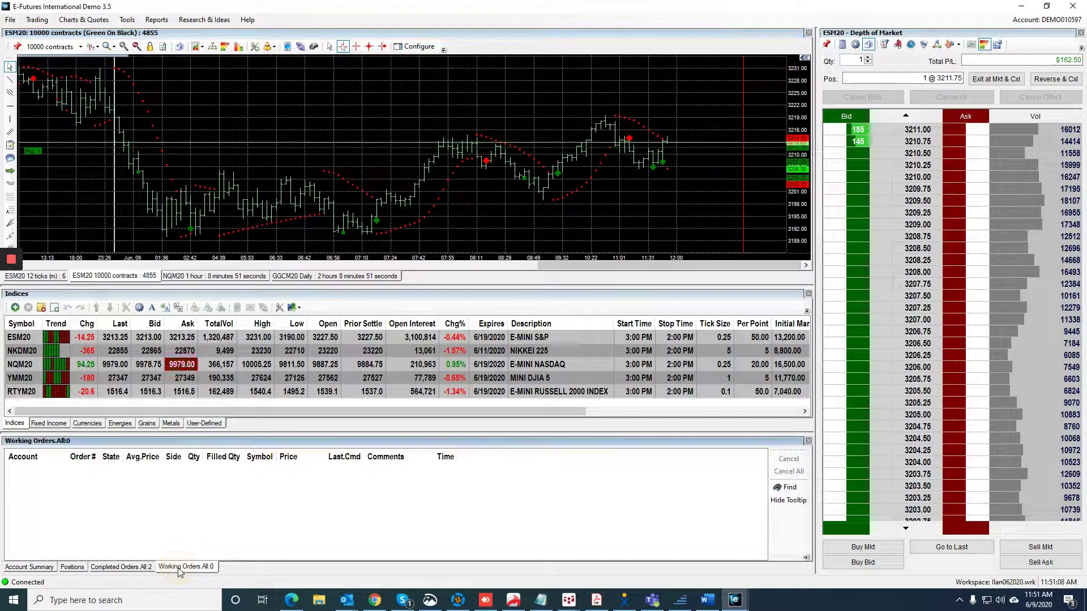
{"action": "left_click", "coordinate": [38, 569]}
{"action": "left_click", "coordinate": [72, 566]}
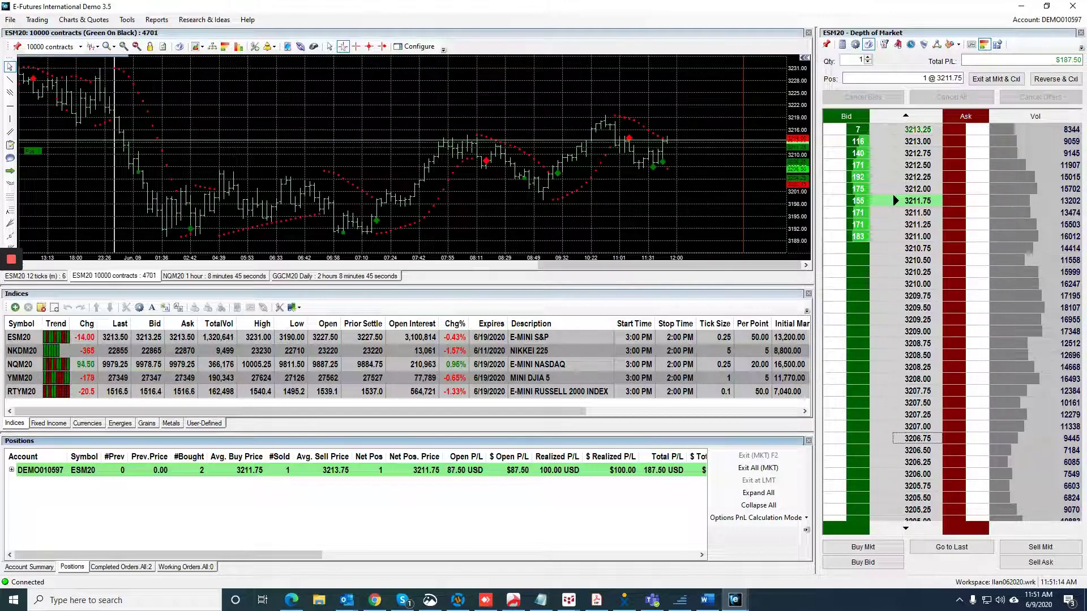
{"action": "left_click", "coordinate": [946, 548]}
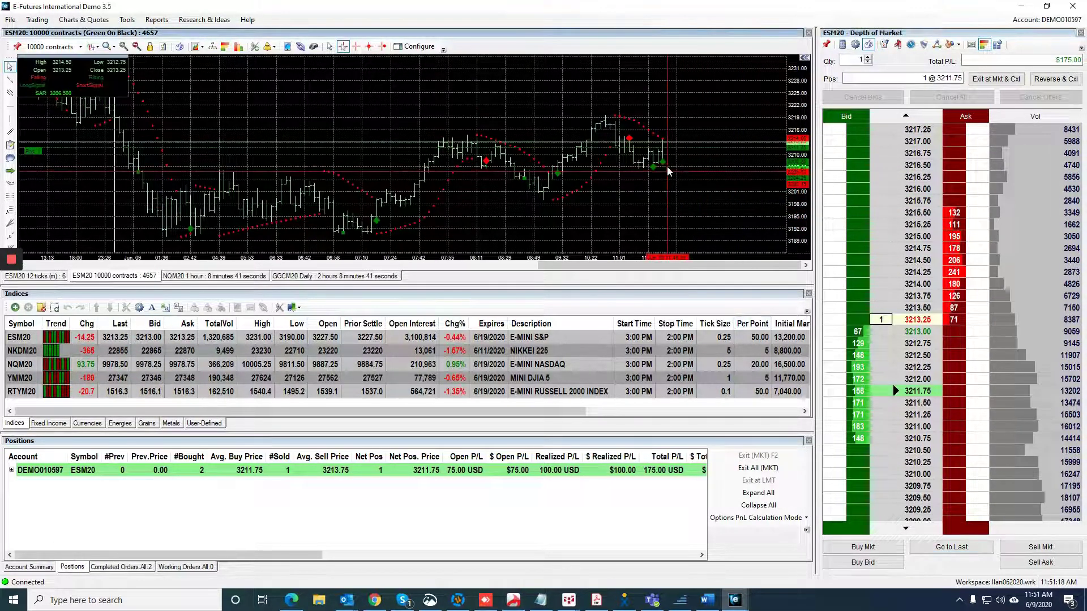
Place a protective 1-lot ESM20 sell stop at 3206.25 and re-centre the ladder on the last price
{"action": "scroll", "coordinate": [924, 379], "scroll_direction": "down", "scroll_amount": 12}
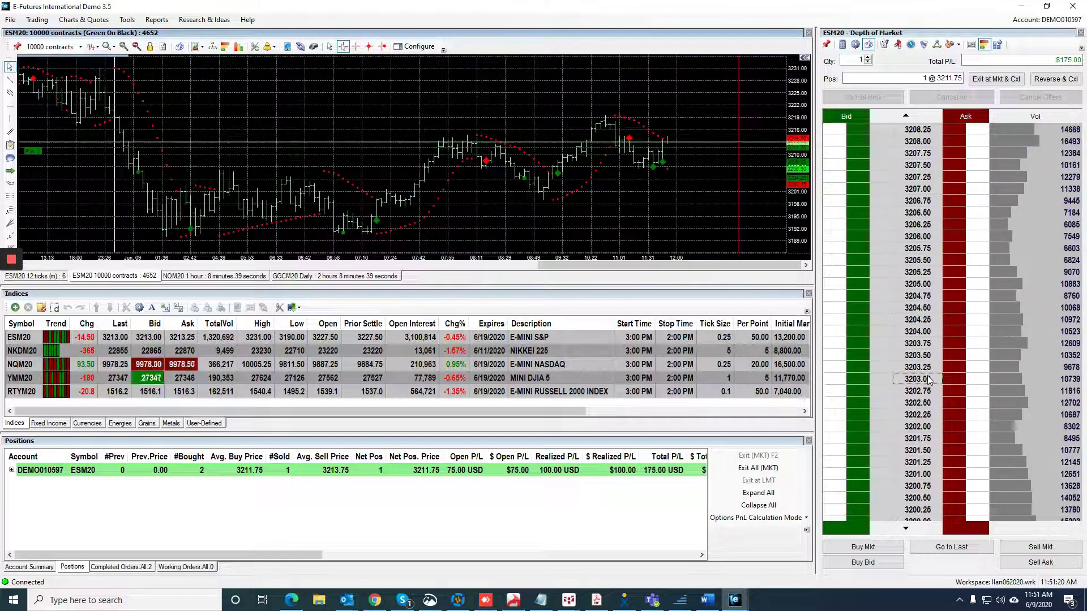
{"action": "scroll", "coordinate": [924, 379], "scroll_direction": "up", "scroll_amount": 6}
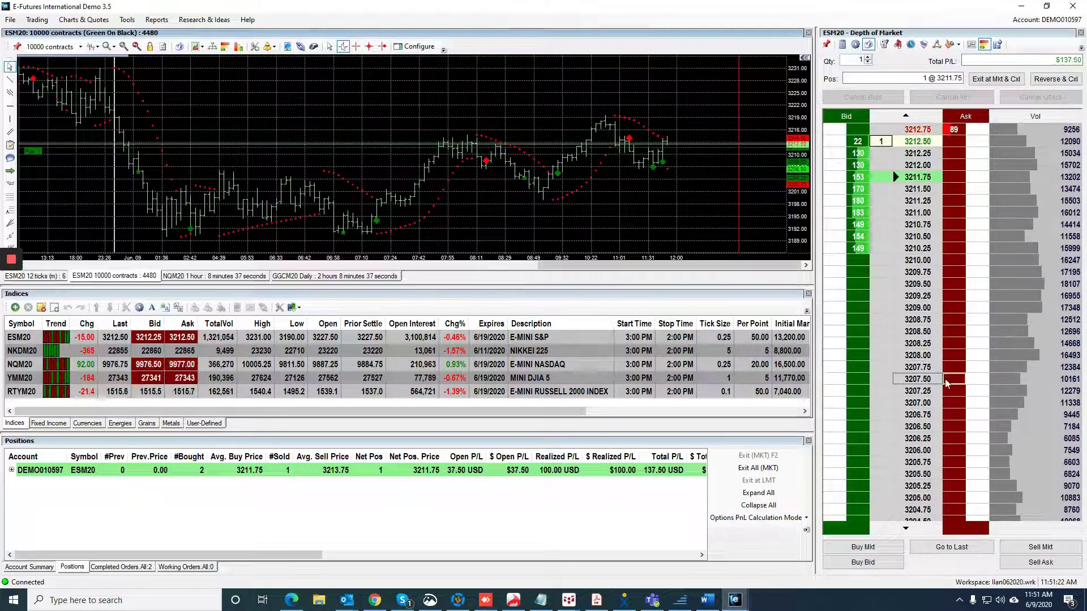
{"action": "left_click", "coordinate": [953, 440]}
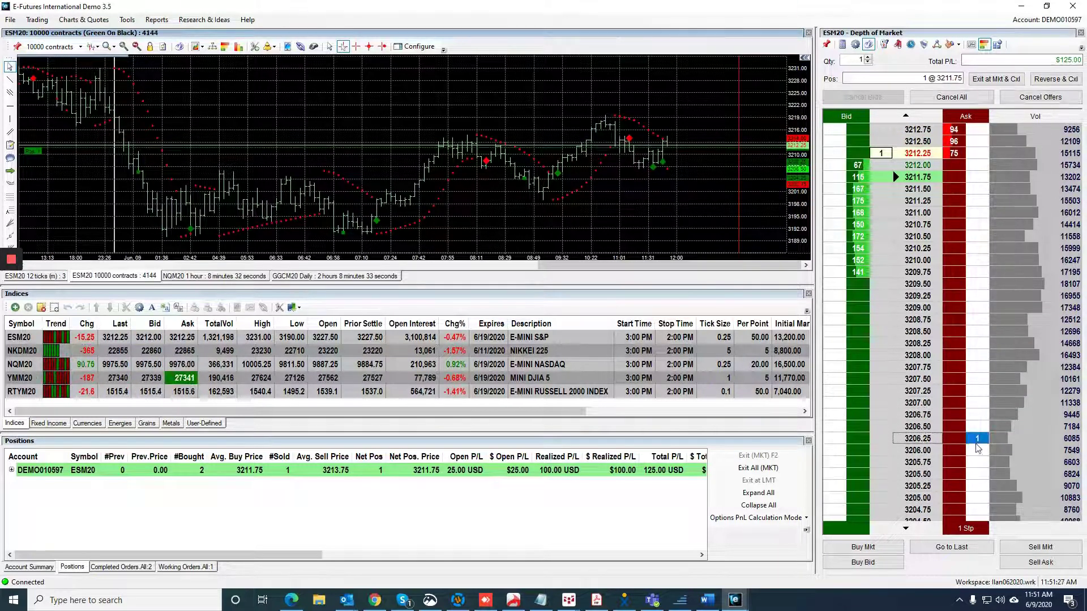
{"action": "left_click", "coordinate": [951, 547]}
{"action": "left_click", "coordinate": [686, 214]}
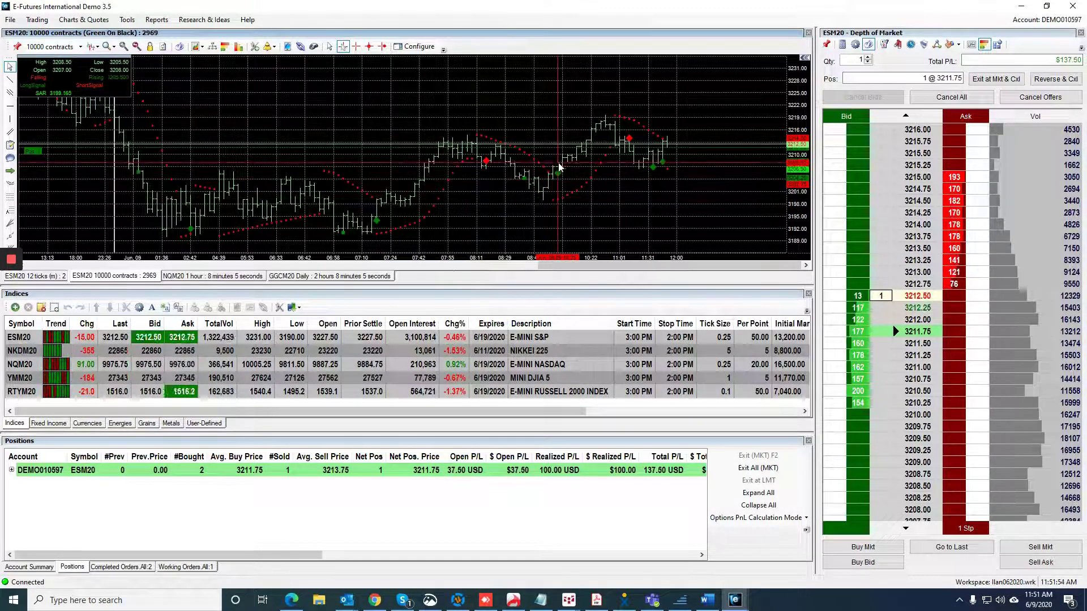
{"action": "mouse_move", "coordinate": [565, 161]}
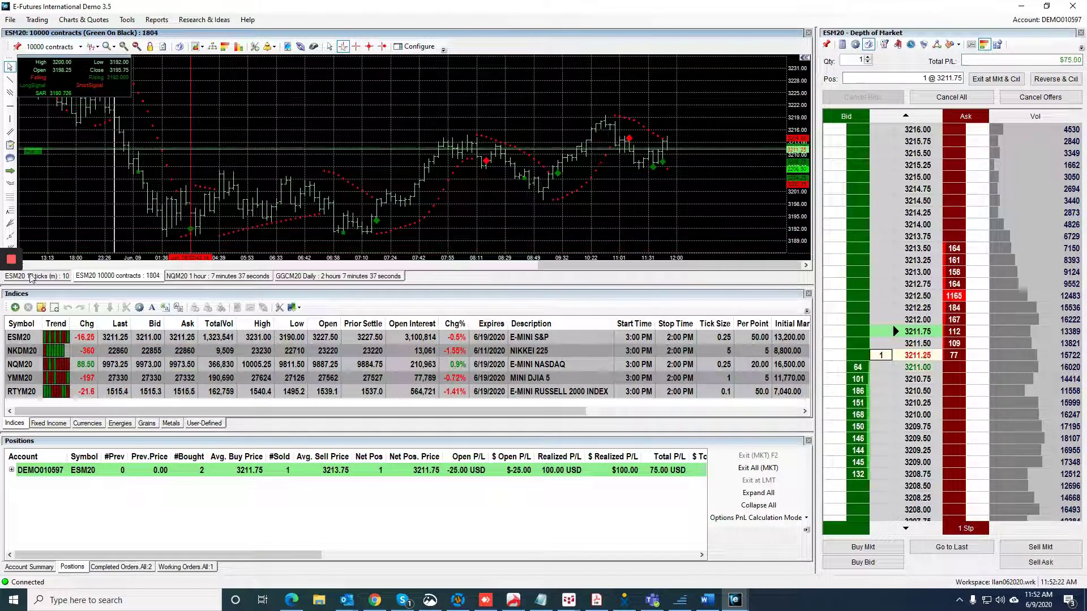
{"action": "mouse_move", "coordinate": [10, 284]}
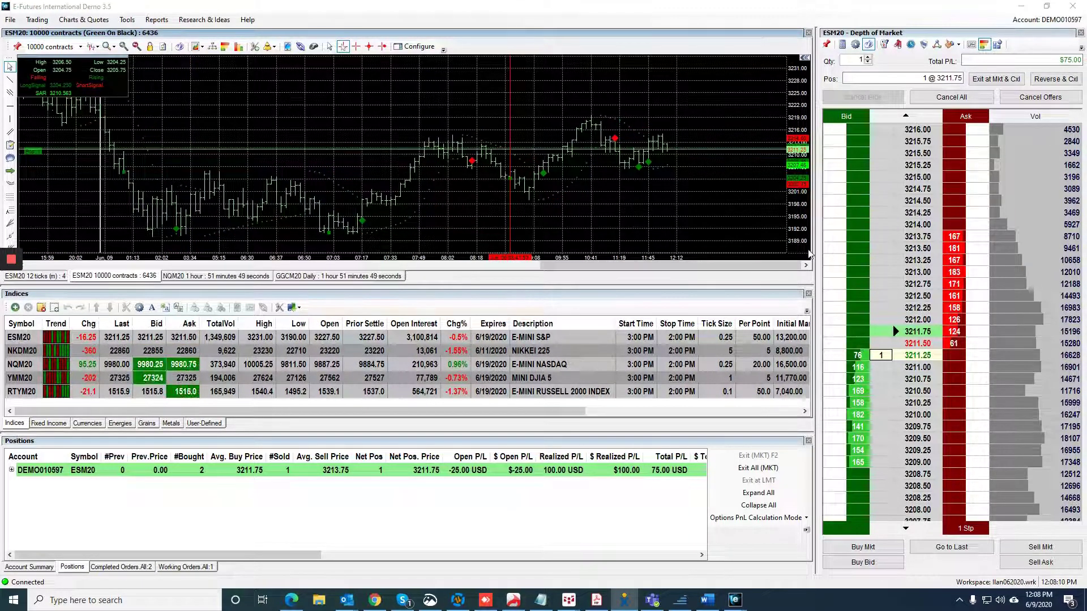
{"action": "left_click", "coordinate": [662, 137]}
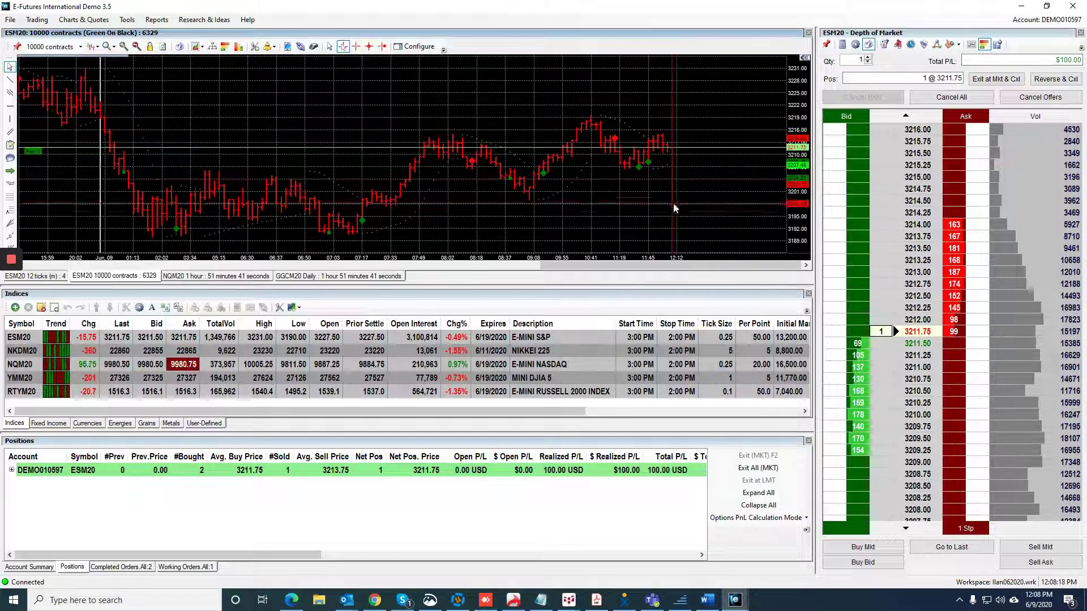
{"action": "left_click", "coordinate": [681, 176]}
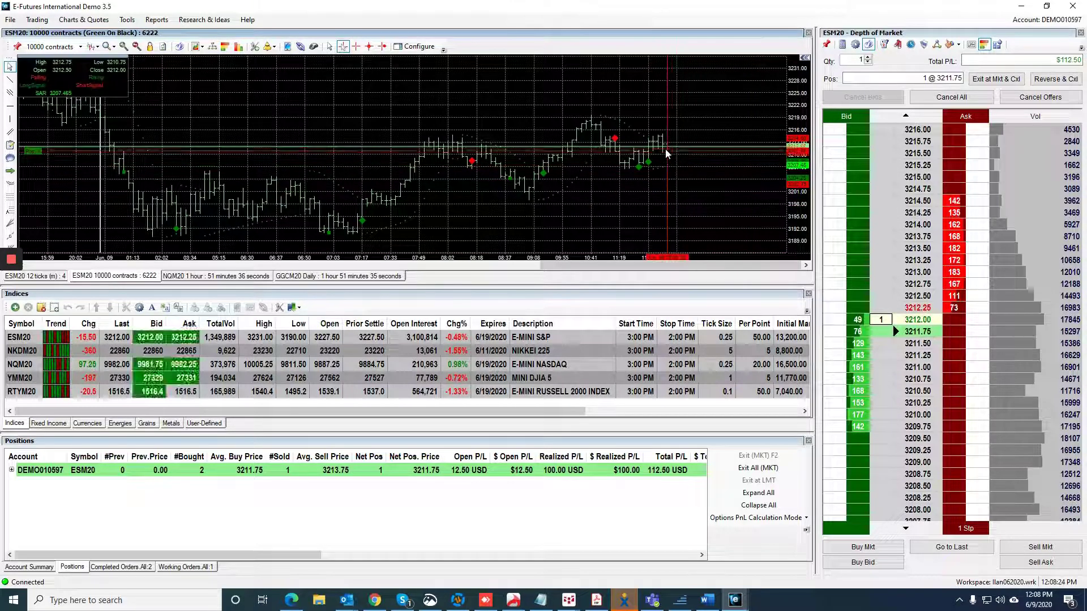
{"action": "mouse_move", "coordinate": [664, 149]}
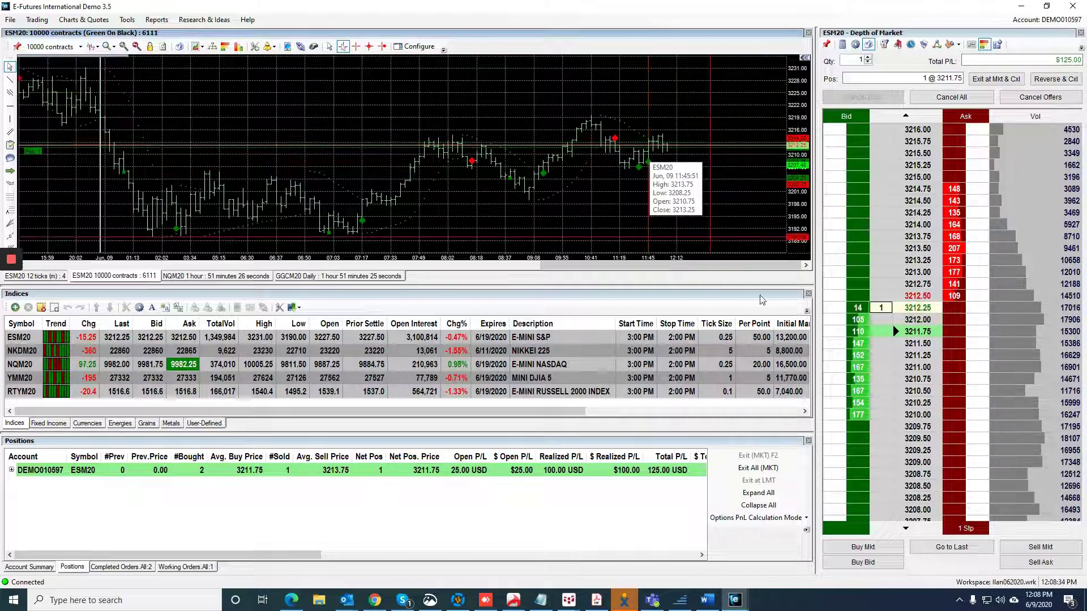
Drag the resting stop from 3206.25 up to 3208.00 and re-centre the ladder on the last price
{"action": "scroll", "coordinate": [951, 437], "scroll_direction": "down", "scroll_amount": 6}
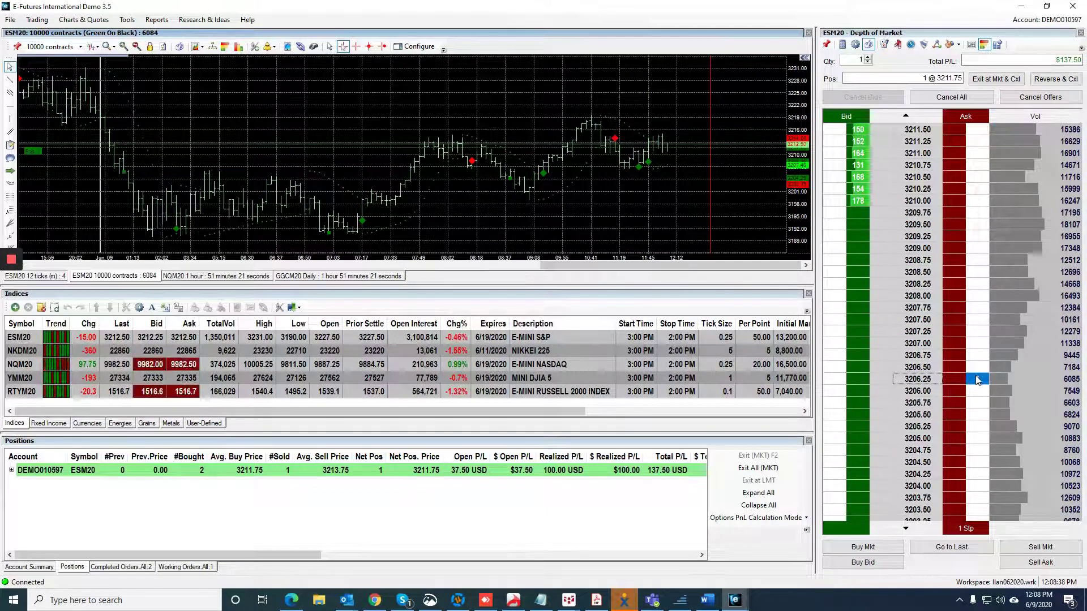
{"action": "left_click_drag", "start_coordinate": [977, 380], "coordinate": [980, 295]}
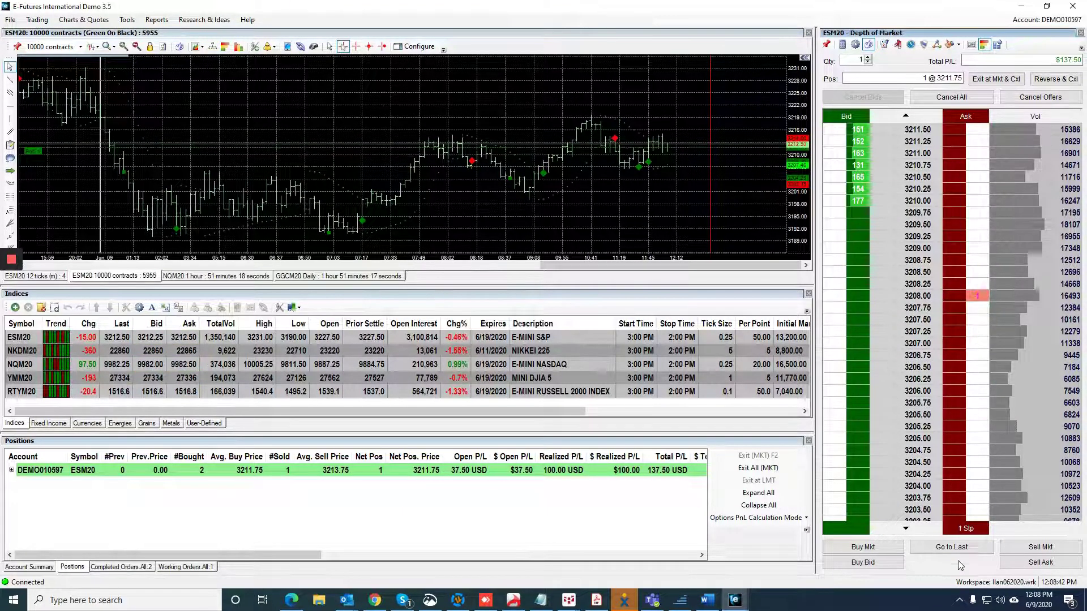
{"action": "left_click", "coordinate": [952, 547]}
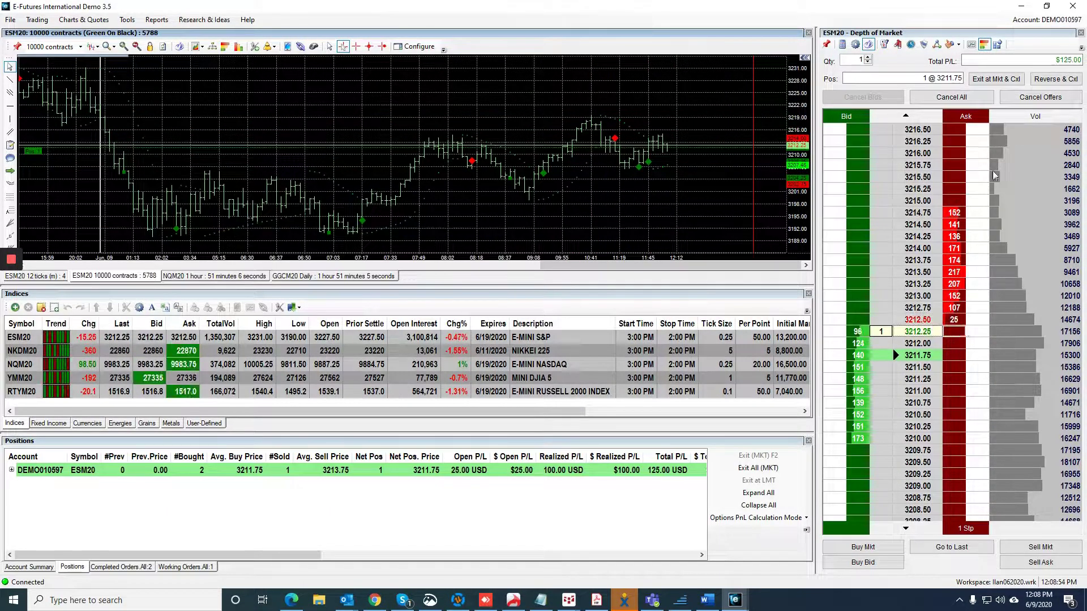
Cancel all resting orders, confirming removal of the old working stop
{"action": "left_click", "coordinate": [953, 98]}
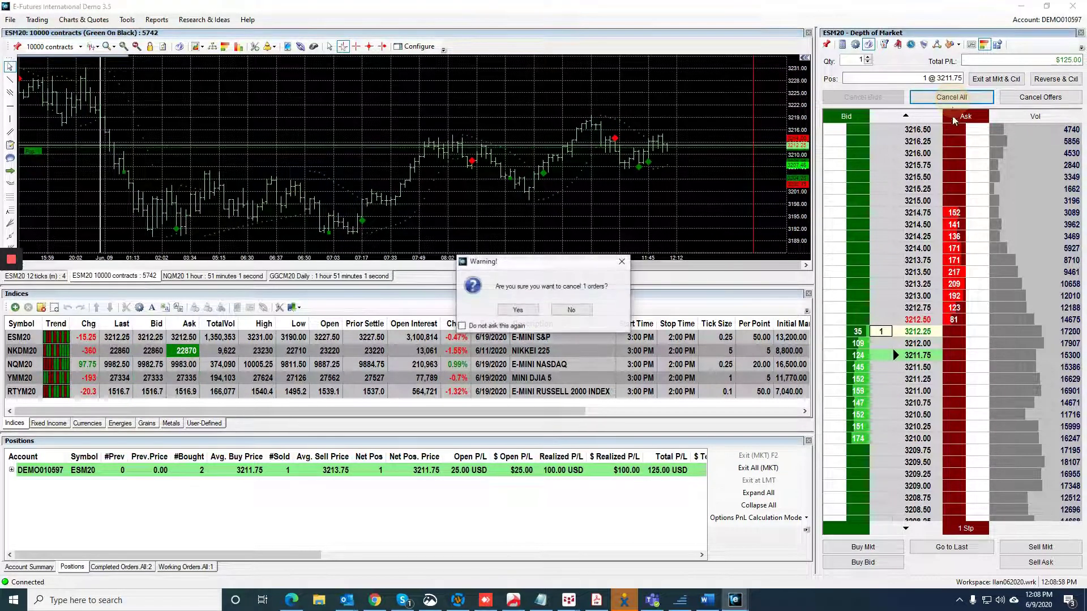
{"action": "left_click", "coordinate": [516, 310]}
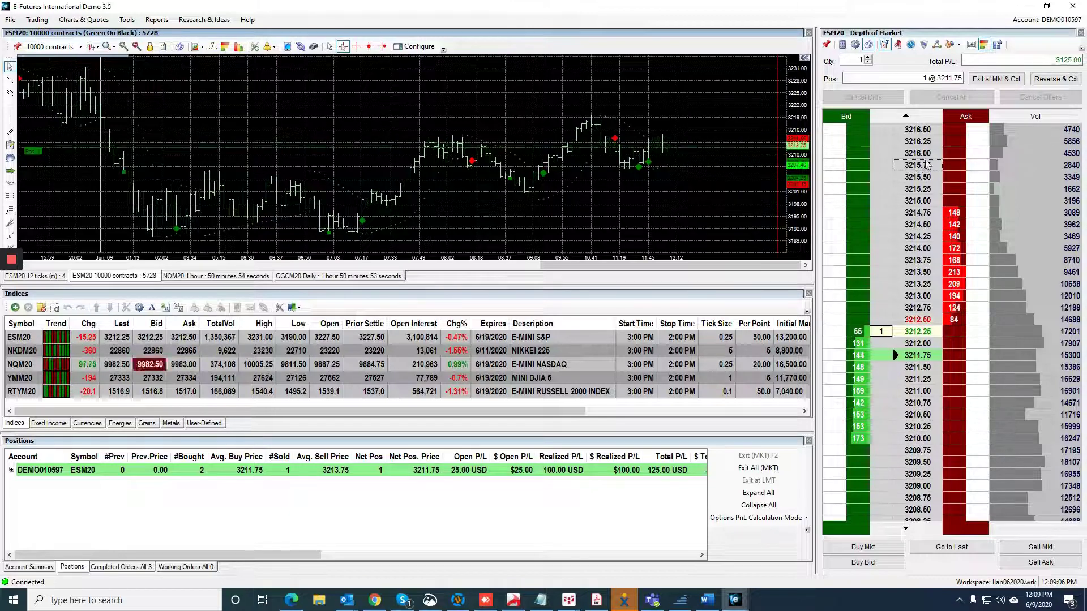
{"action": "scroll", "coordinate": [926, 165], "scroll_direction": "up", "scroll_amount": 6}
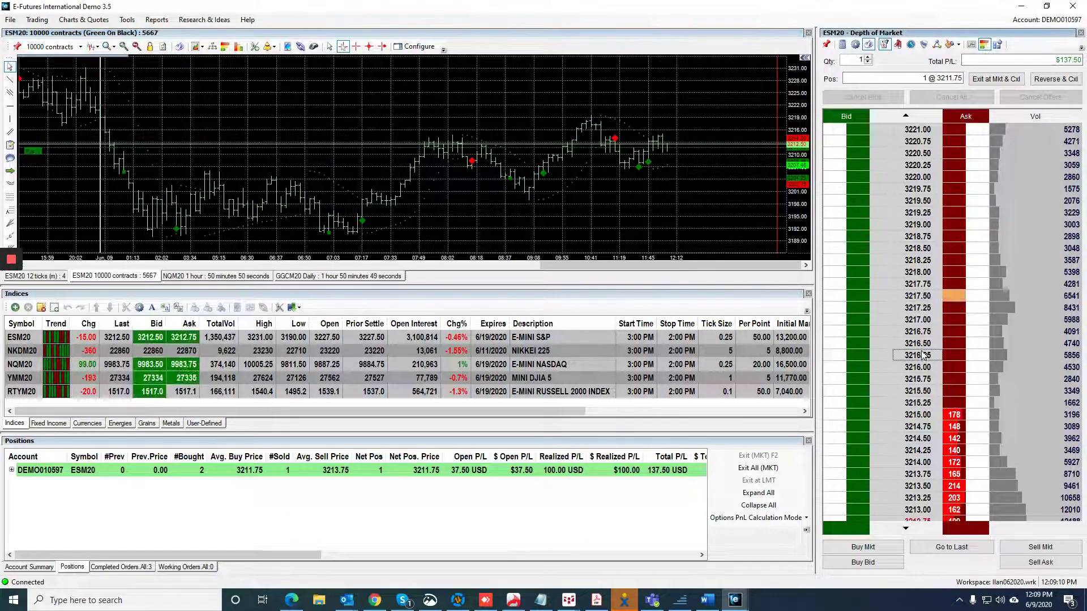
Place the OCO bracket's 1-lot sell stop at 3208.00 alongside a sell limit
{"action": "scroll", "coordinate": [921, 352], "scroll_direction": "down", "scroll_amount": 8}
{"action": "scroll", "coordinate": [921, 352], "scroll_direction": "down", "scroll_amount": 5}
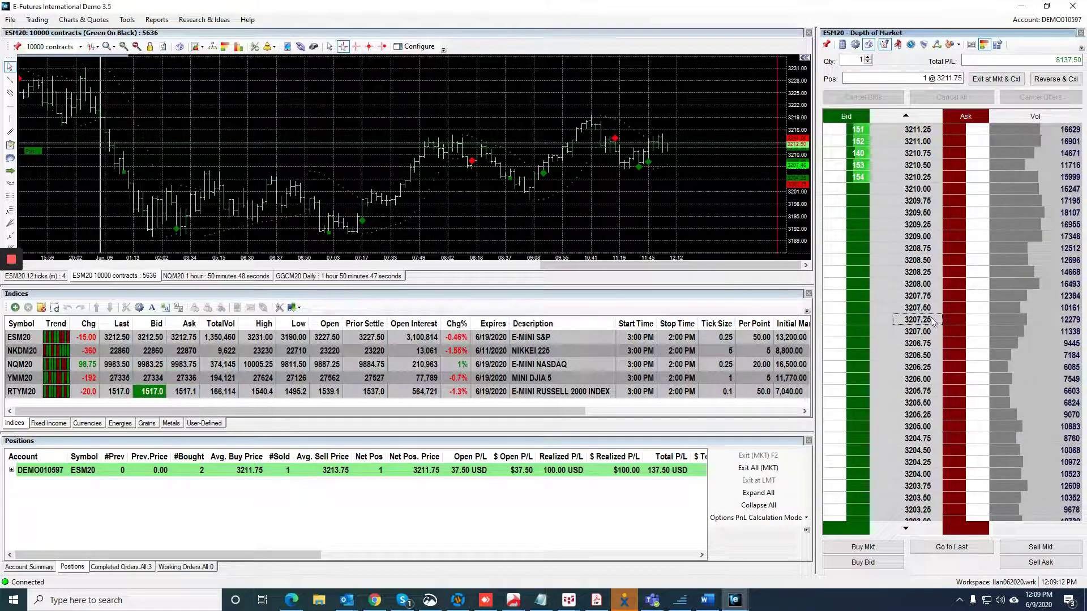
{"action": "left_click", "coordinate": [952, 287]}
{"action": "left_click", "coordinate": [957, 548]}
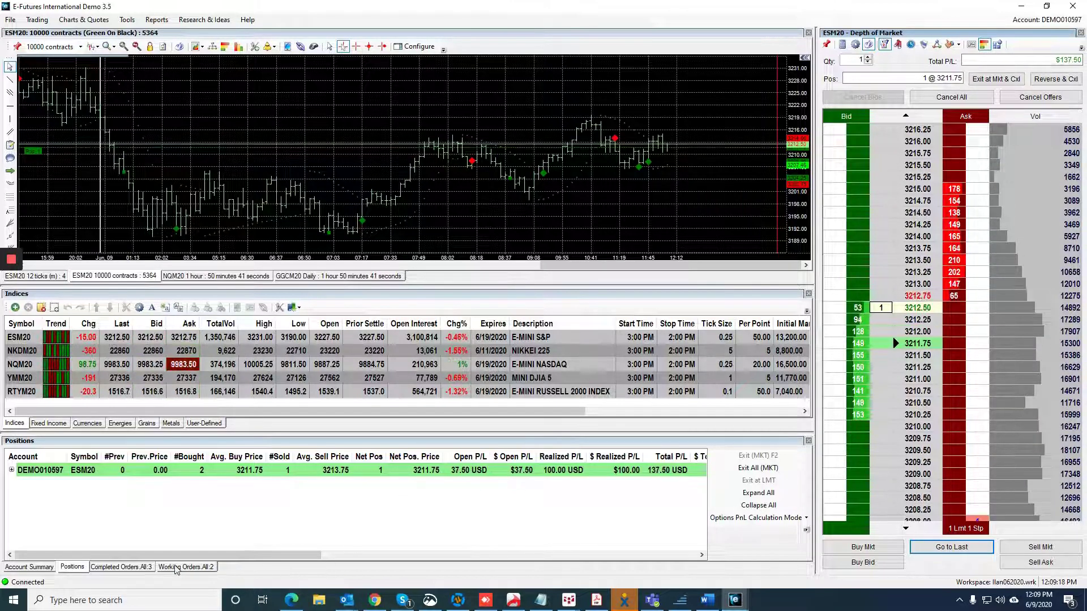
Show Working Orders with the 3217.50 sell limit and 3208.00 sell stop, then re-centre the ladder
{"action": "left_click", "coordinate": [195, 567]}
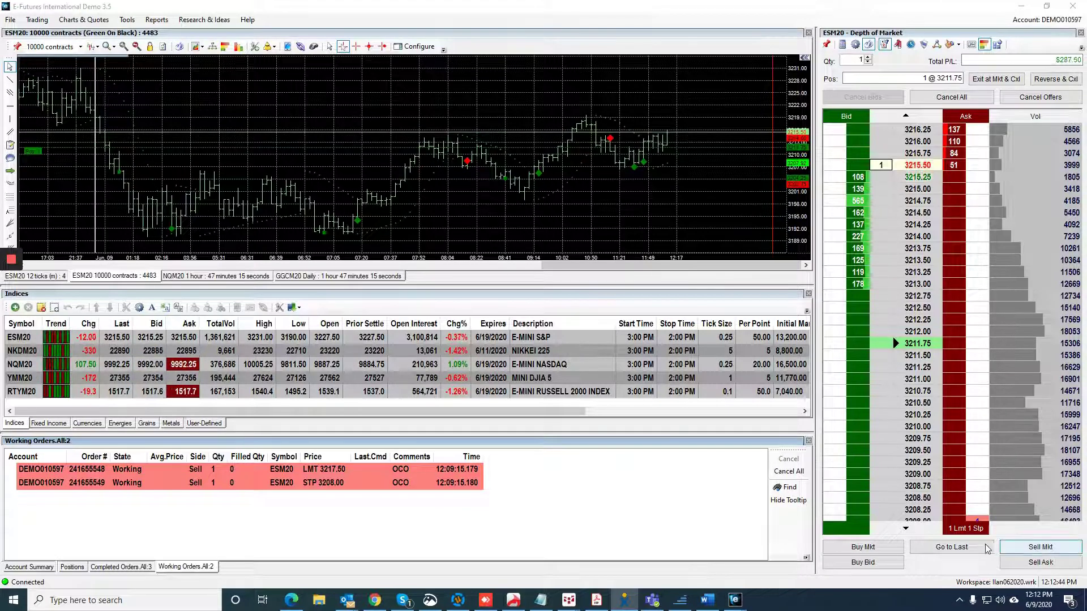
{"action": "left_click", "coordinate": [957, 548]}
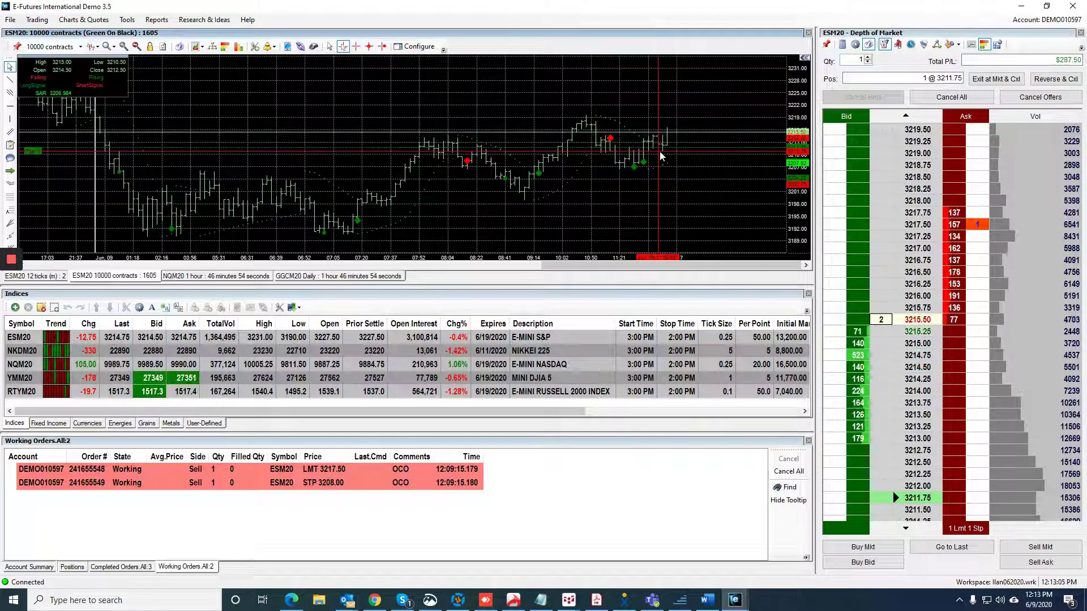
Step the DOM ladder down until the 3208.00 stop order is visible
{"action": "mouse_move", "coordinate": [660, 157]}
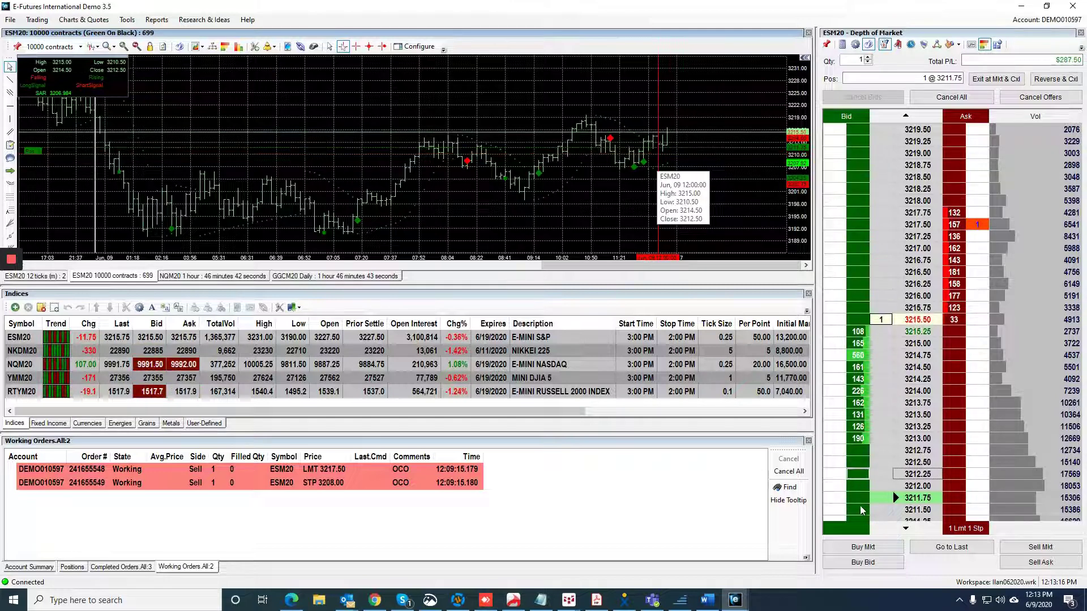
{"action": "left_click", "coordinate": [935, 548]}
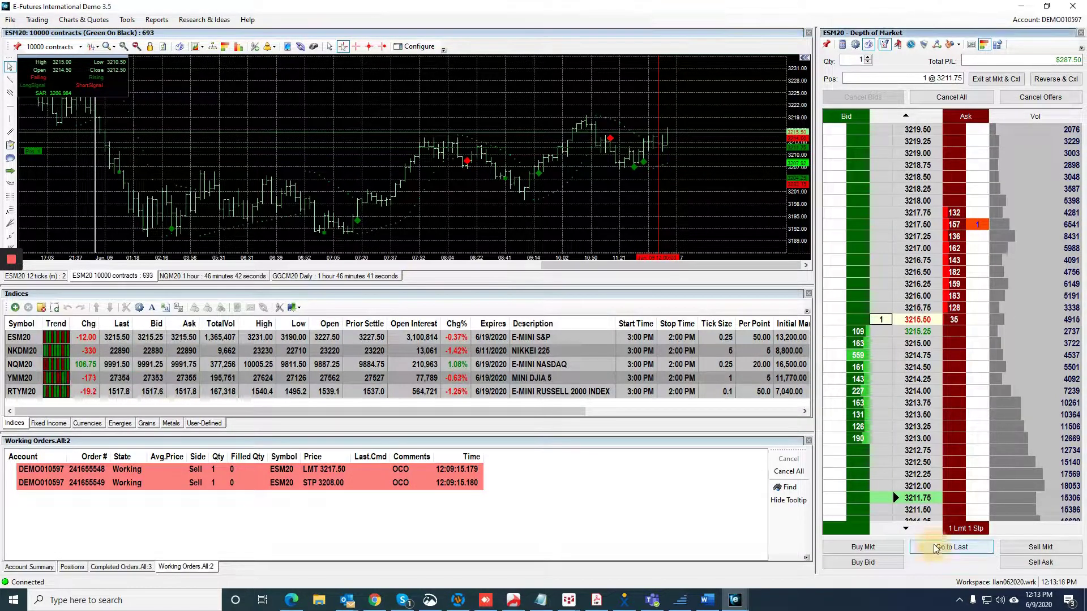
{"action": "left_click", "coordinate": [906, 528]}
{"action": "left_click", "coordinate": [906, 528]}
{"action": "left_click", "coordinate": [905, 528]}
{"action": "left_click", "coordinate": [906, 528]}
{"action": "left_click", "coordinate": [906, 528]}
{"action": "left_click", "coordinate": [906, 529]}
{"action": "left_click", "coordinate": [906, 528]}
{"action": "left_click", "coordinate": [905, 528]}
{"action": "left_click", "coordinate": [906, 528]}
{"action": "left_click", "coordinate": [906, 528]}
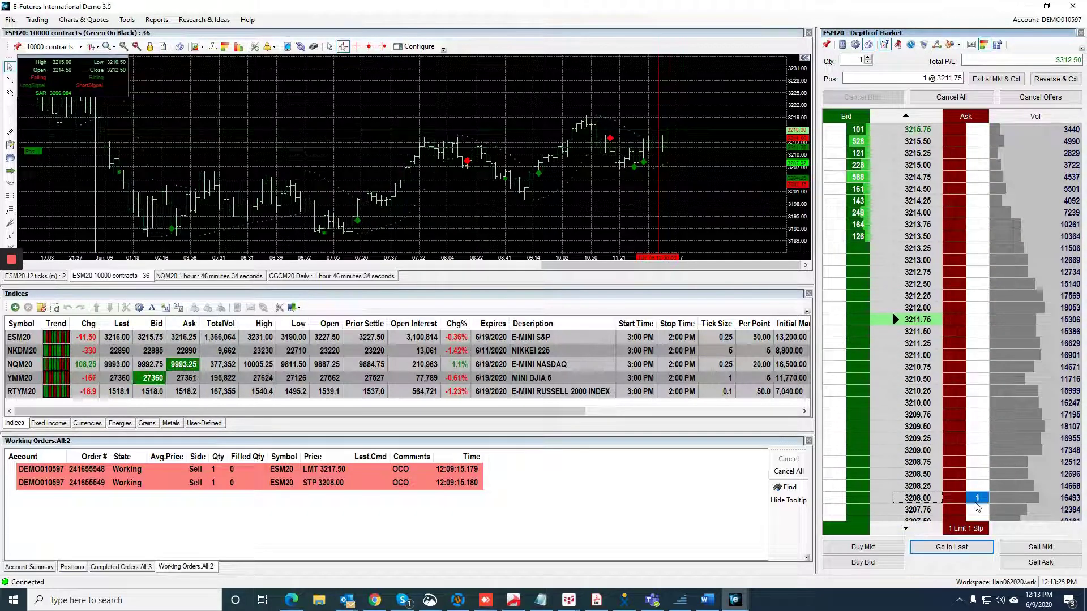
Raise the stop from 3208.00 to 3210.25 and re-centre the ladder on the last price
{"action": "left_click_drag", "start_coordinate": [977, 498], "coordinate": [971, 391]}
{"action": "left_click", "coordinate": [923, 546]}
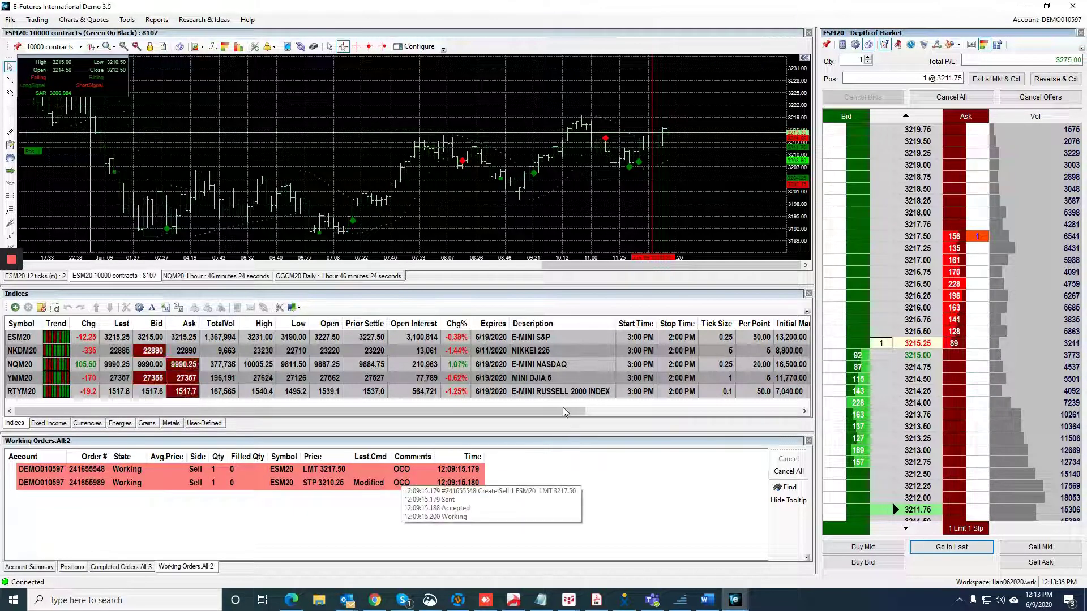
{"action": "left_click", "coordinate": [665, 153]}
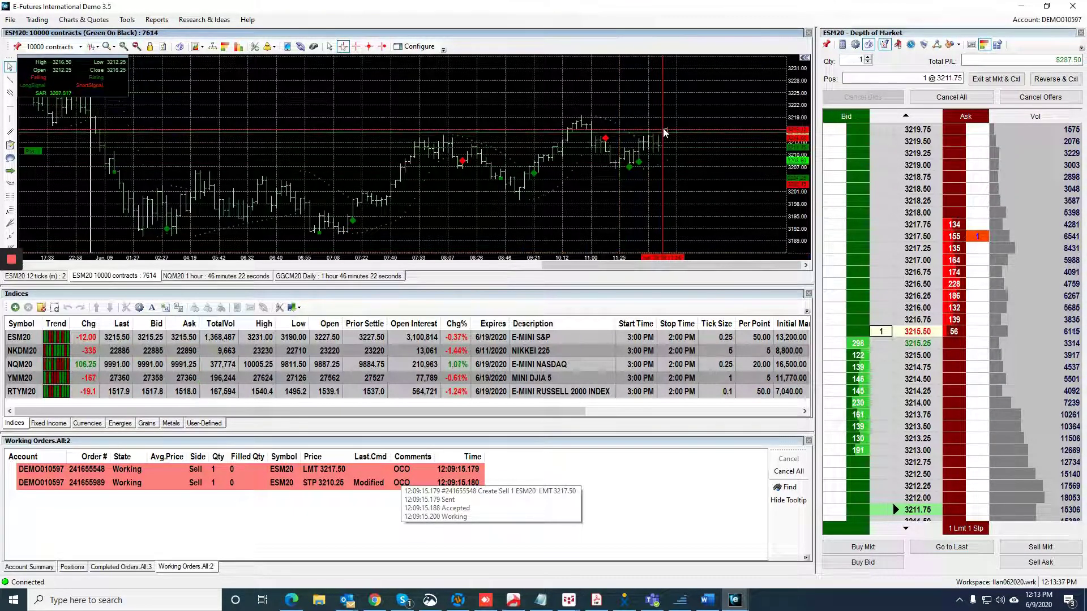
{"action": "mouse_move", "coordinate": [665, 132]}
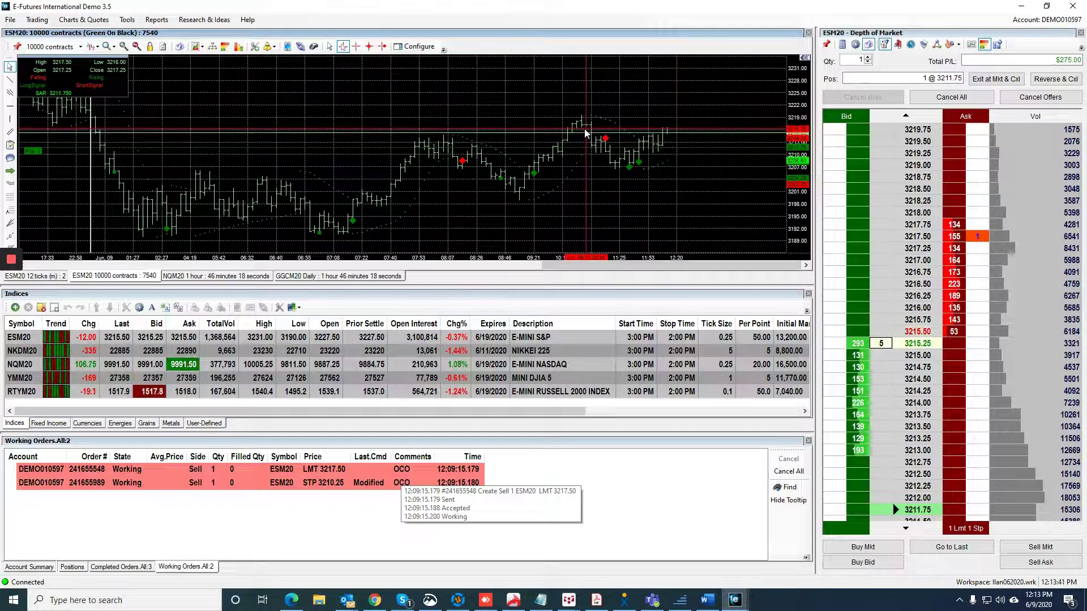
{"action": "mouse_move", "coordinate": [586, 133]}
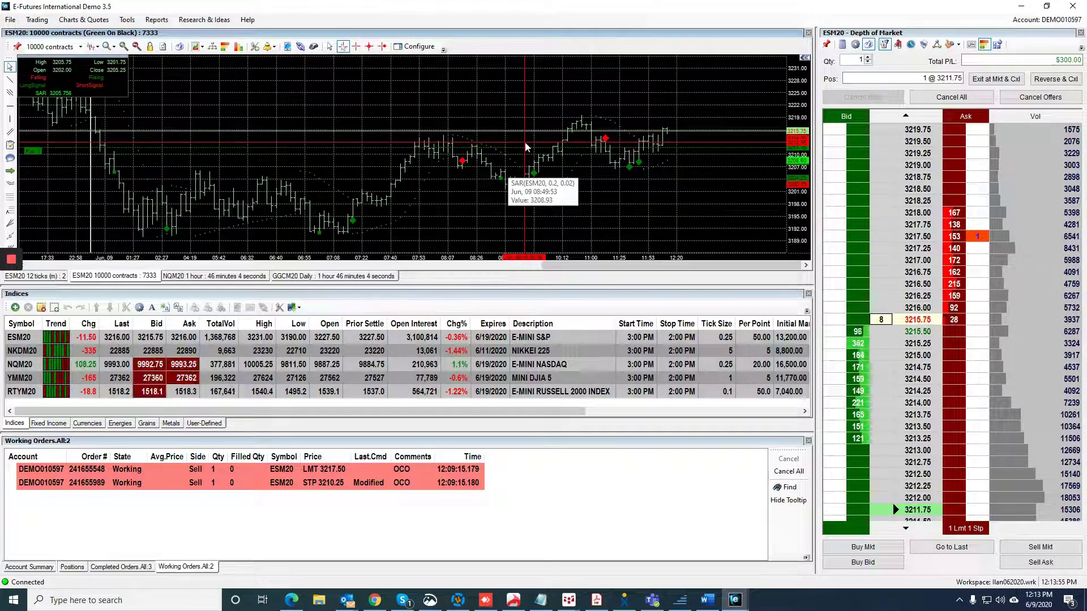
{"action": "mouse_move", "coordinate": [374, 604]}
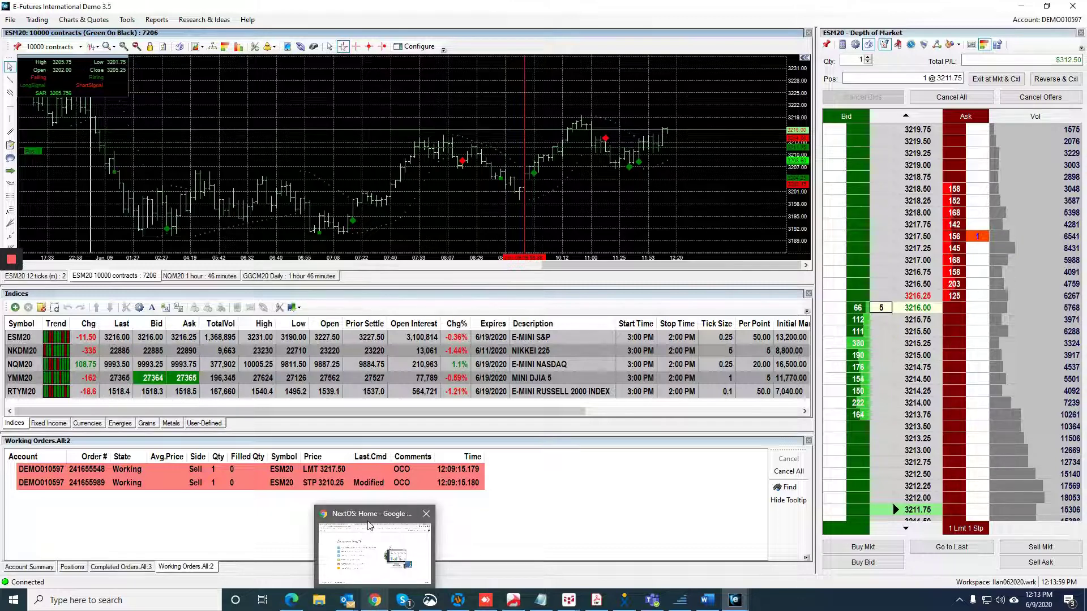
Load cannontrading.com in a new Chrome tab, then minimise the browser
{"action": "left_click", "coordinate": [374, 552]}
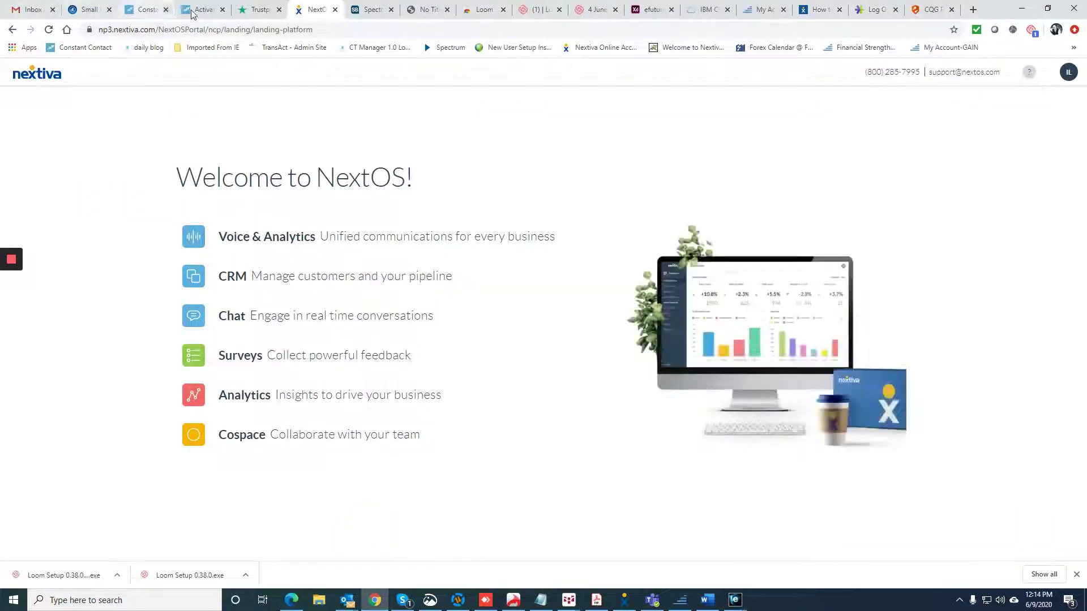
{"action": "left_click", "coordinate": [971, 9]}
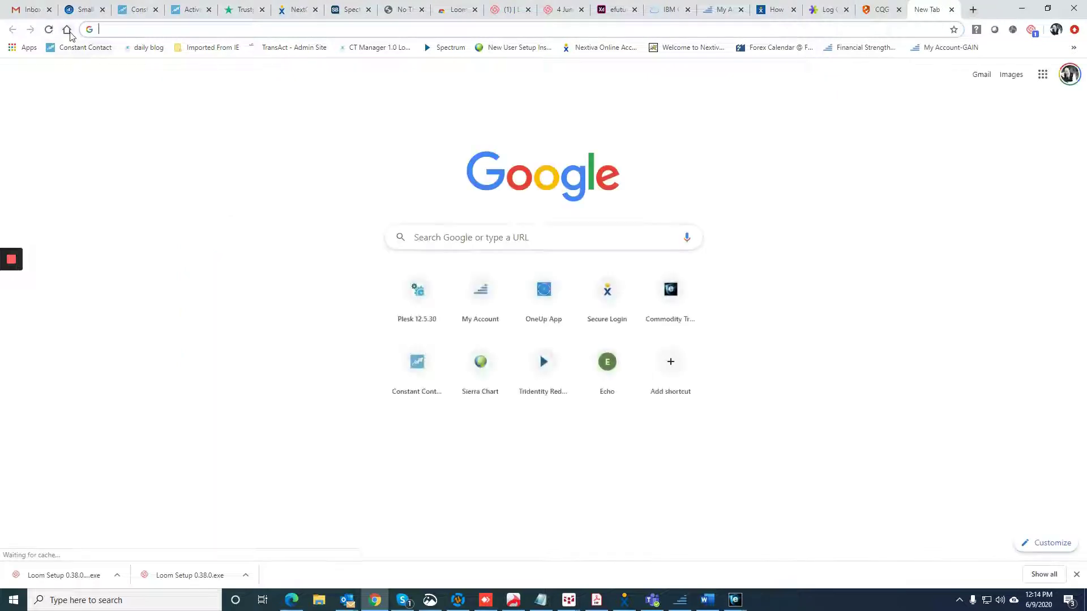
{"action": "type", "text": "cannontrading.com"}
{"action": "key", "text": "Return"}
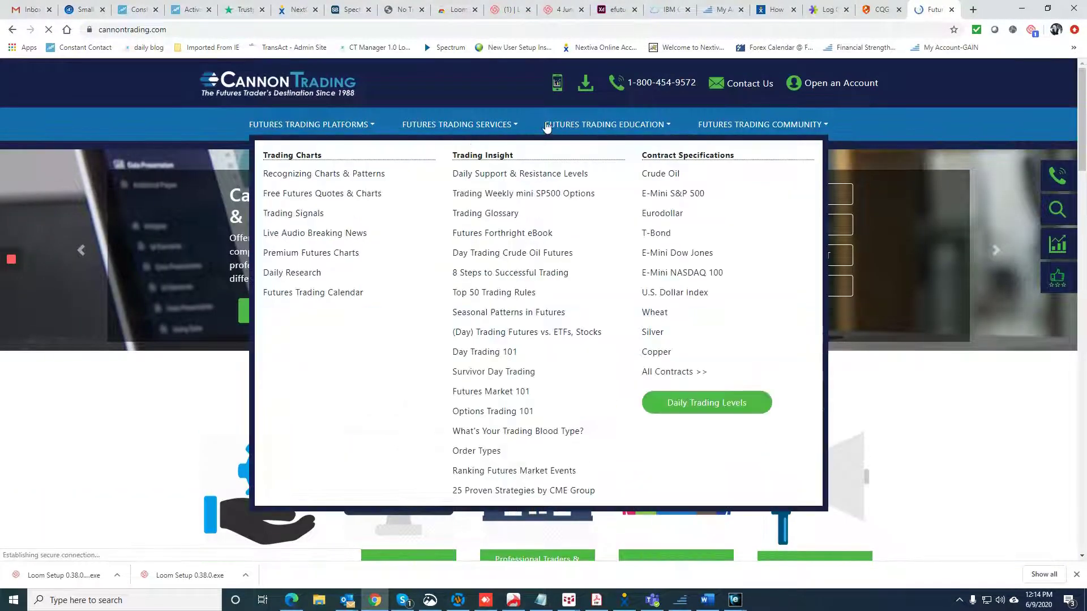
{"action": "mouse_move", "coordinate": [331, 120]}
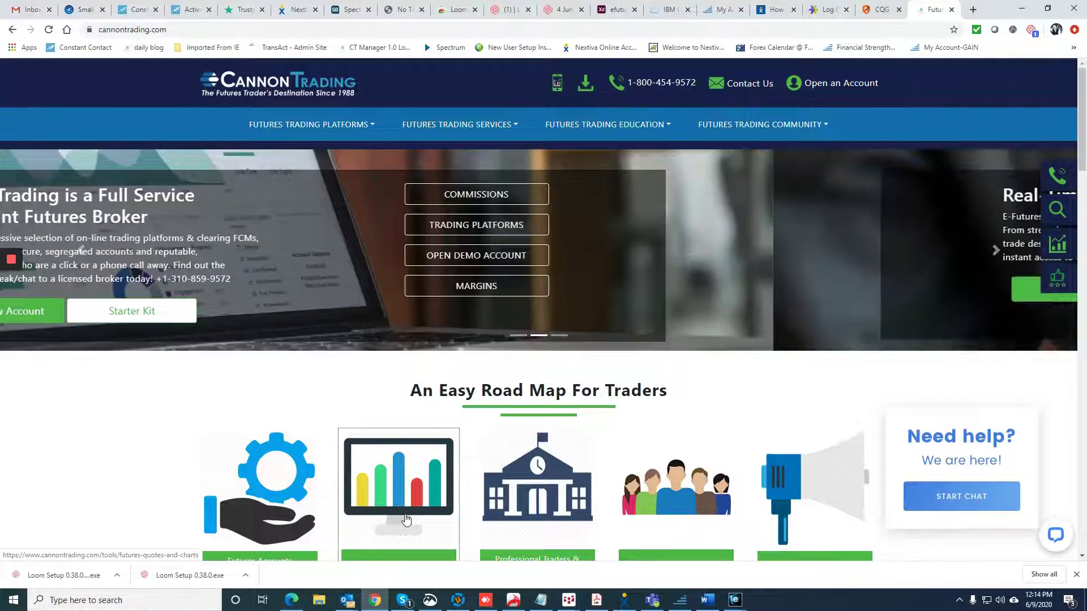
{"action": "left_click", "coordinate": [1023, 8]}
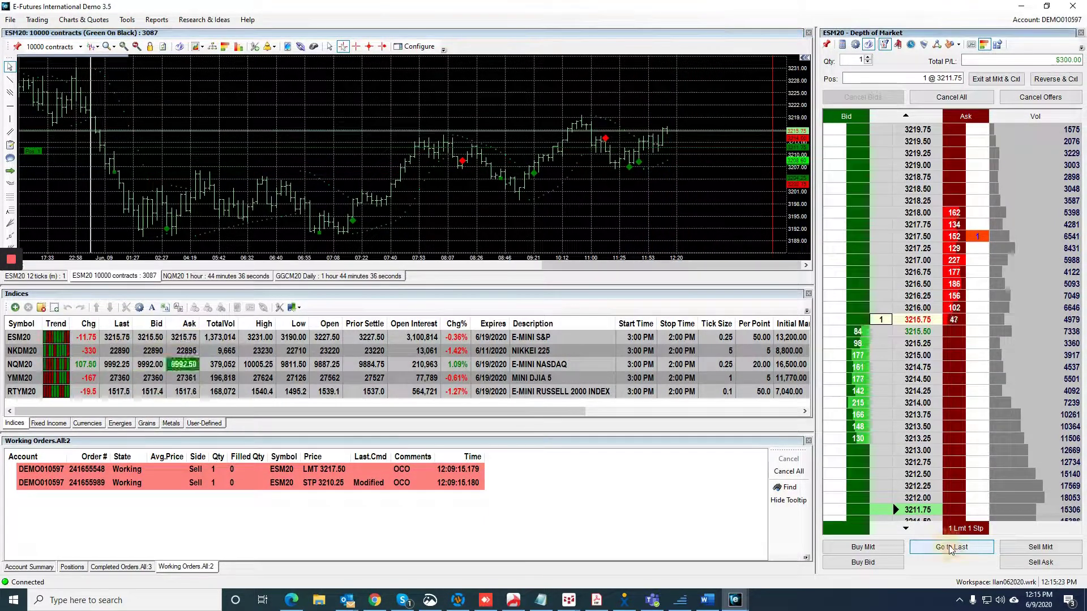
{"action": "left_click", "coordinate": [953, 549]}
{"action": "left_click", "coordinate": [906, 528]}
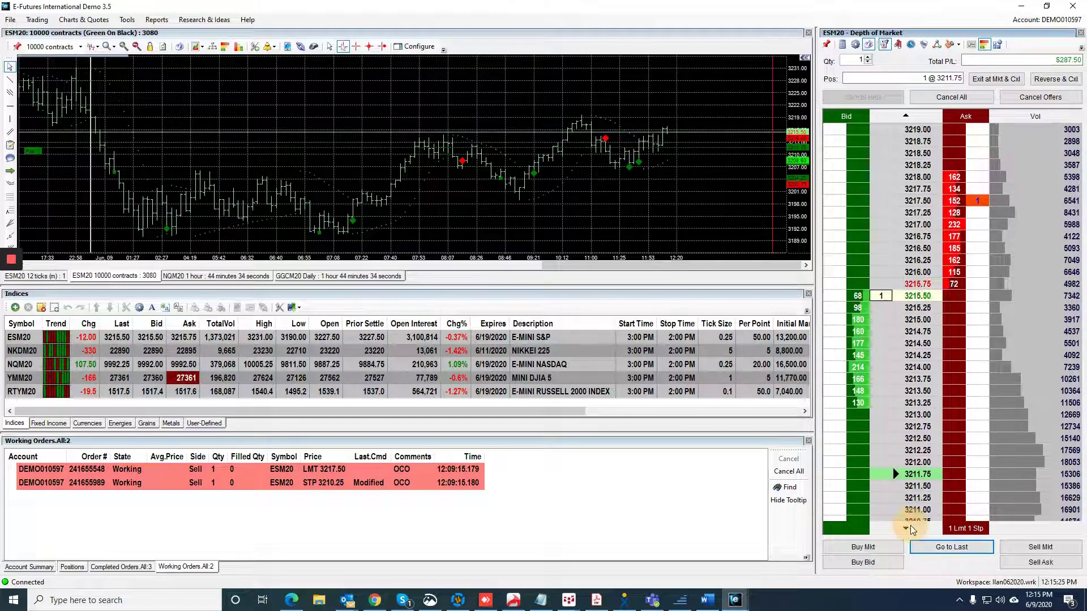
{"action": "left_click", "coordinate": [906, 529]}
{"action": "left_click", "coordinate": [906, 528]}
{"action": "left_click", "coordinate": [906, 528]}
{"action": "left_click", "coordinate": [906, 529]}
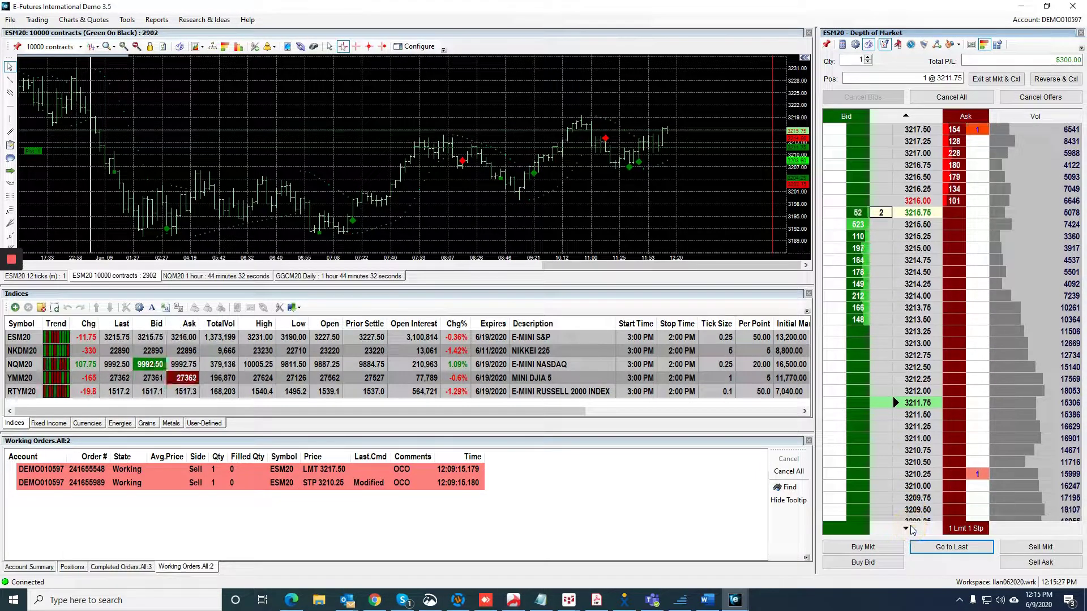
{"action": "left_click_drag", "start_coordinate": [977, 476], "coordinate": [982, 391]}
{"action": "left_click", "coordinate": [933, 549]}
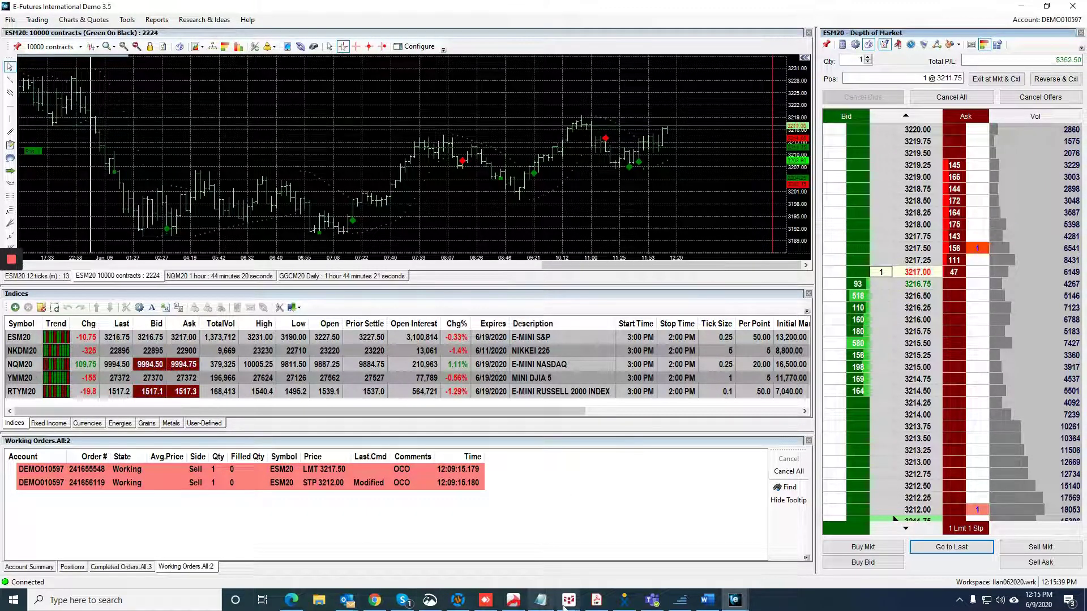
{"action": "mouse_move", "coordinate": [575, 605]}
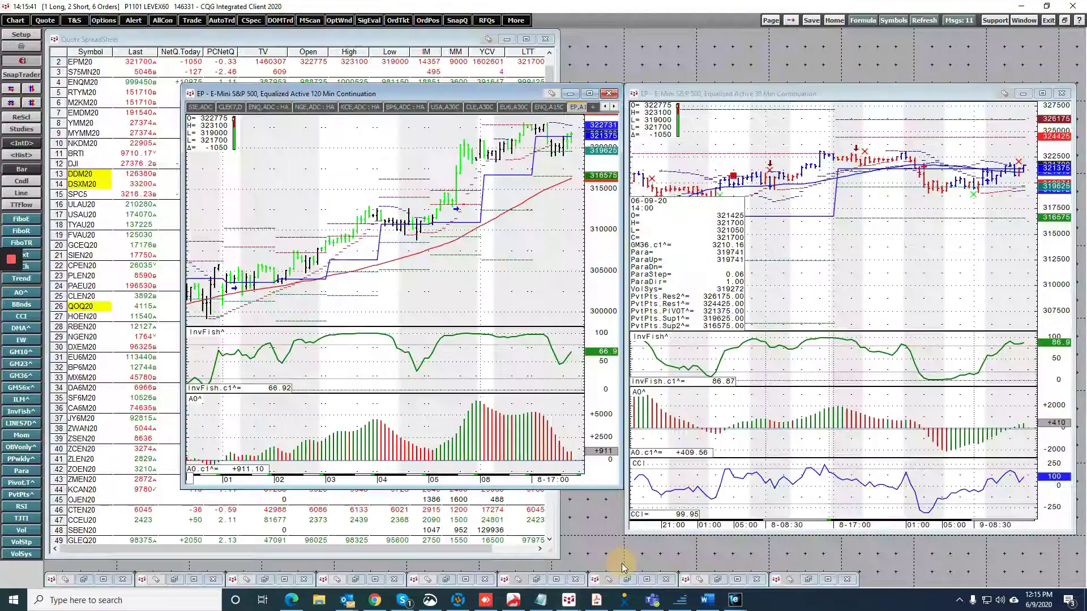
Review the EP 120-min and 30-min charts in CQG, then minimise CQG
{"action": "left_click", "coordinate": [628, 547]}
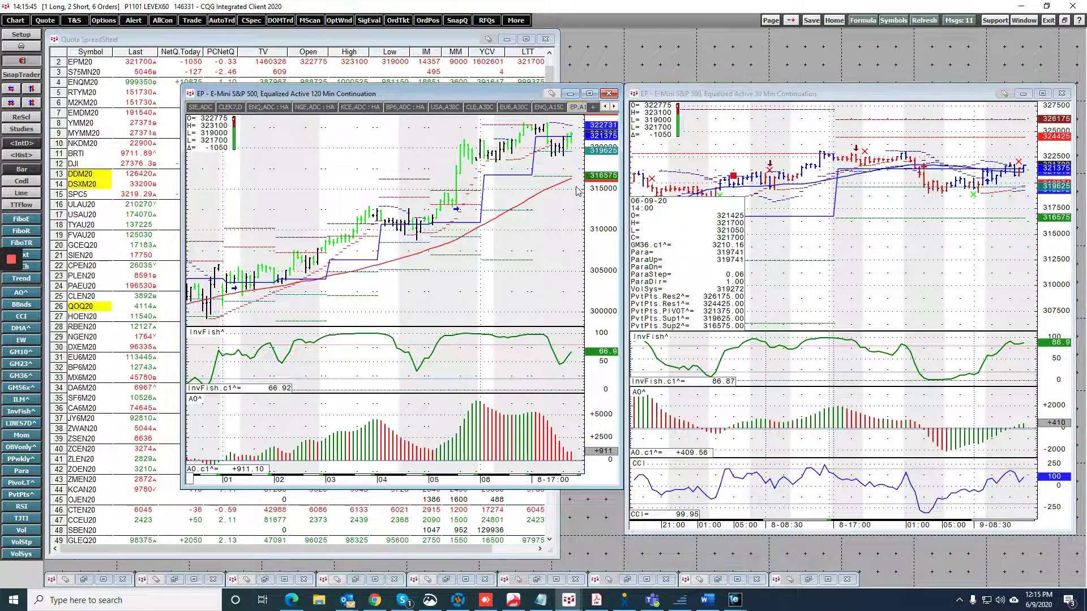
{"action": "mouse_move", "coordinate": [564, 143]}
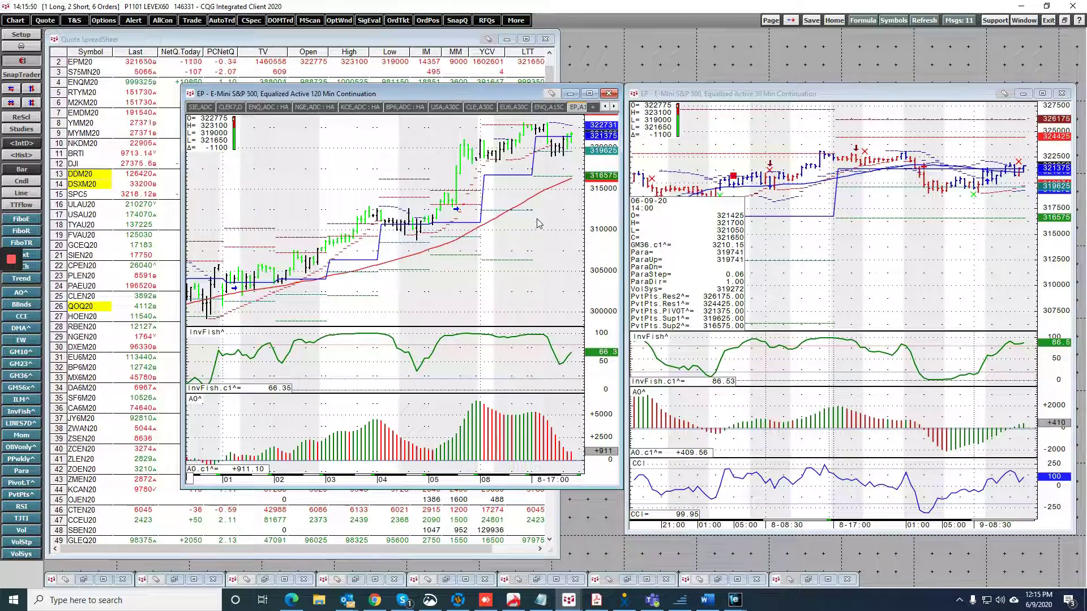
{"action": "scroll", "coordinate": [529, 218], "scroll_direction": "down", "scroll_amount": 2}
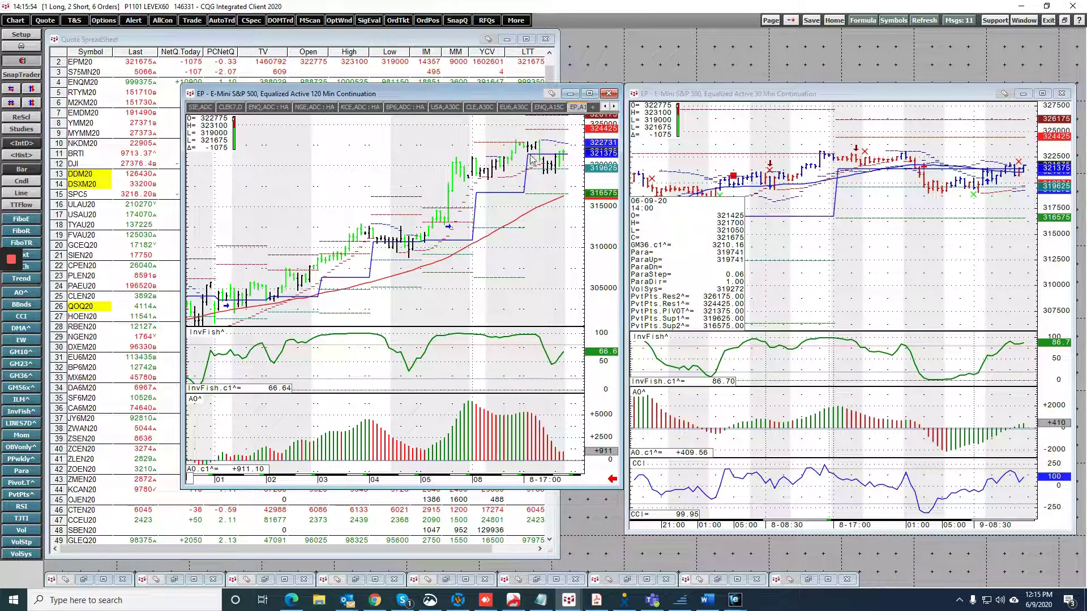
{"action": "mouse_move", "coordinate": [529, 146]}
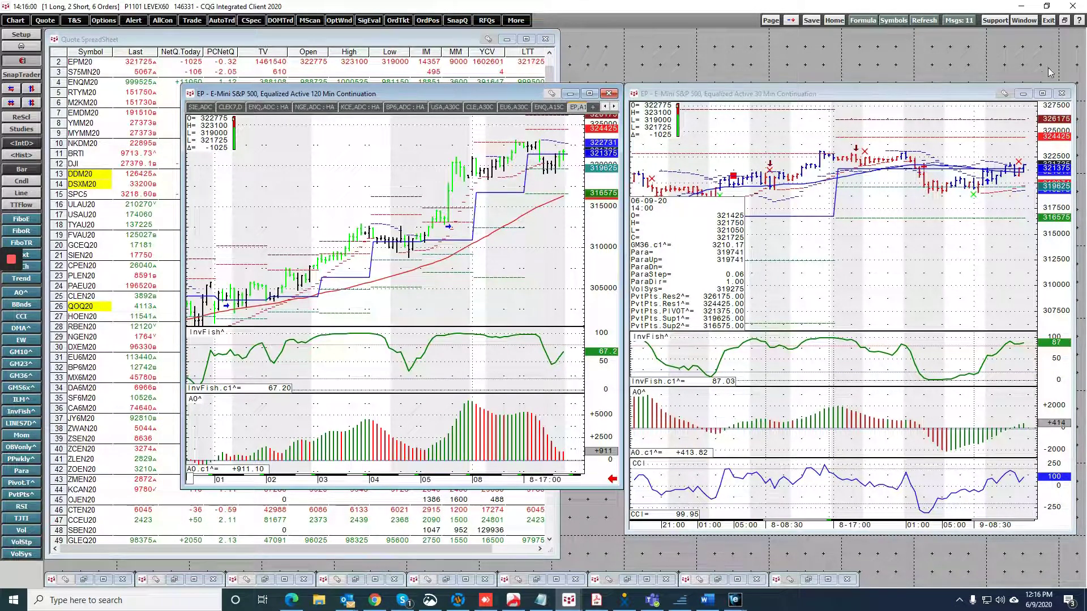
{"action": "left_click", "coordinate": [1024, 6]}
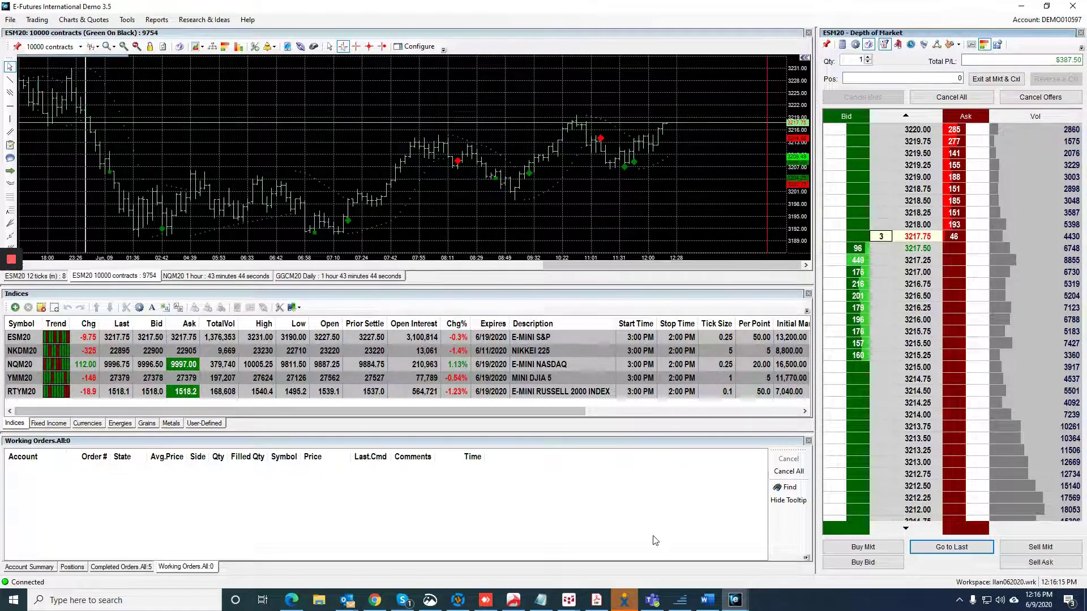
Review the completed ESM20 orders, then show the Account Summary with 387.50 realized P/L
{"action": "left_click", "coordinate": [651, 172]}
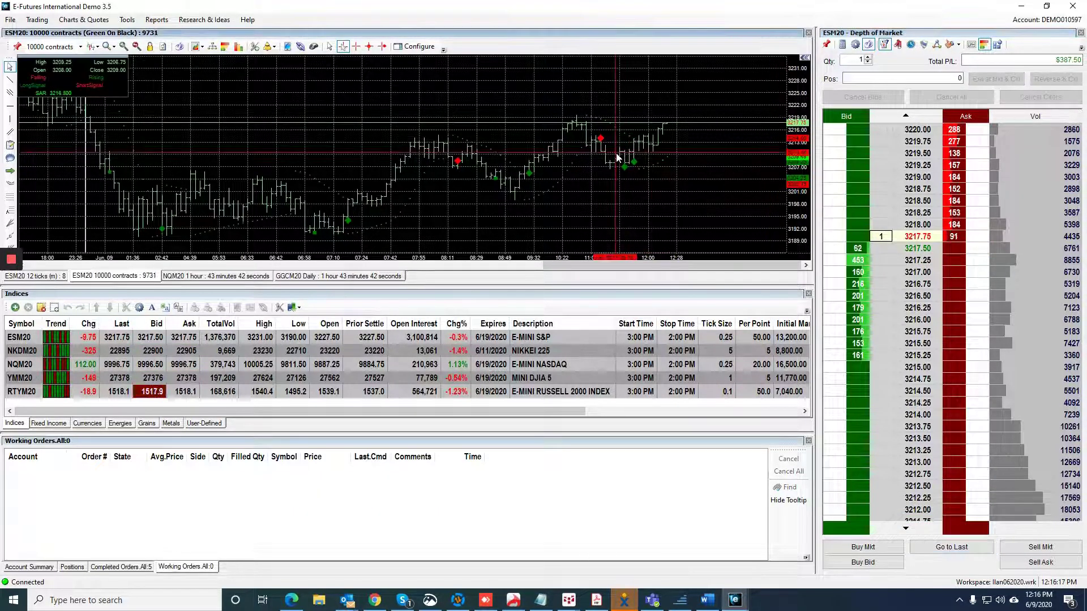
{"action": "mouse_move", "coordinate": [637, 165]}
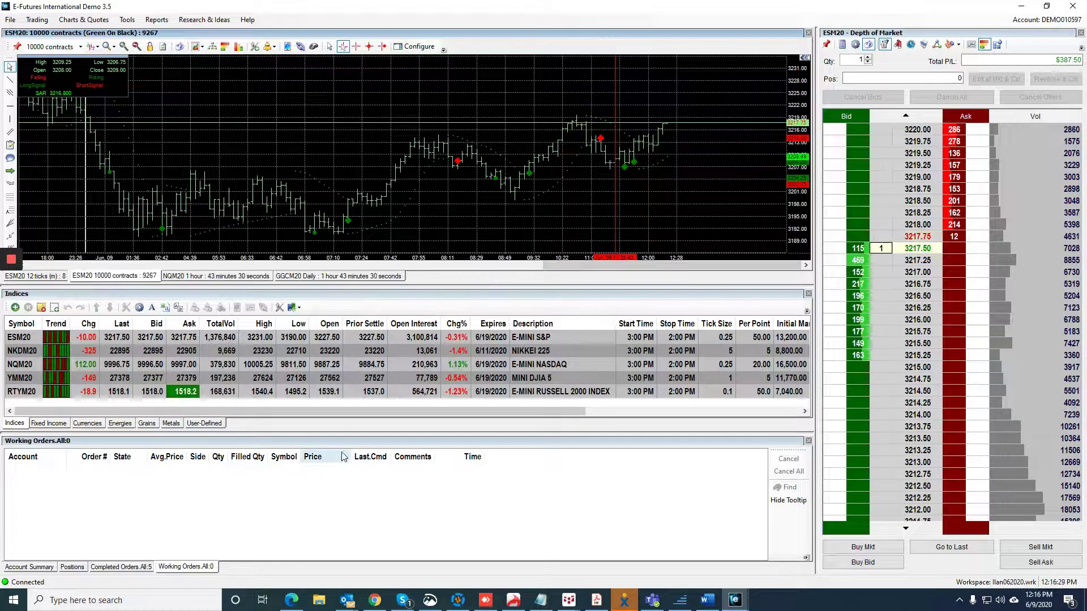
{"action": "left_click", "coordinate": [128, 567]}
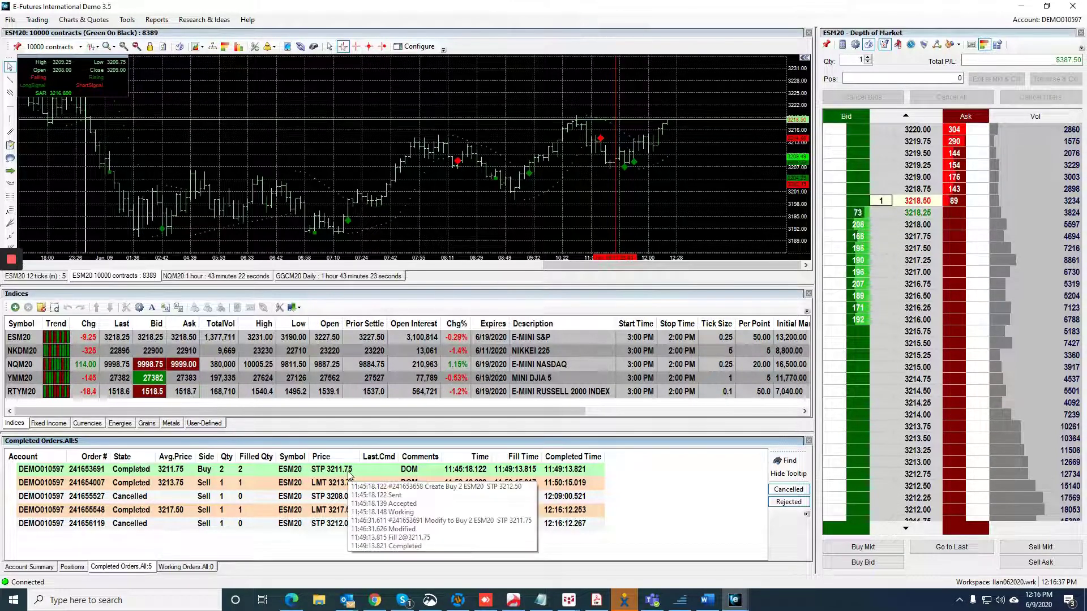
{"action": "mouse_move", "coordinate": [359, 499]}
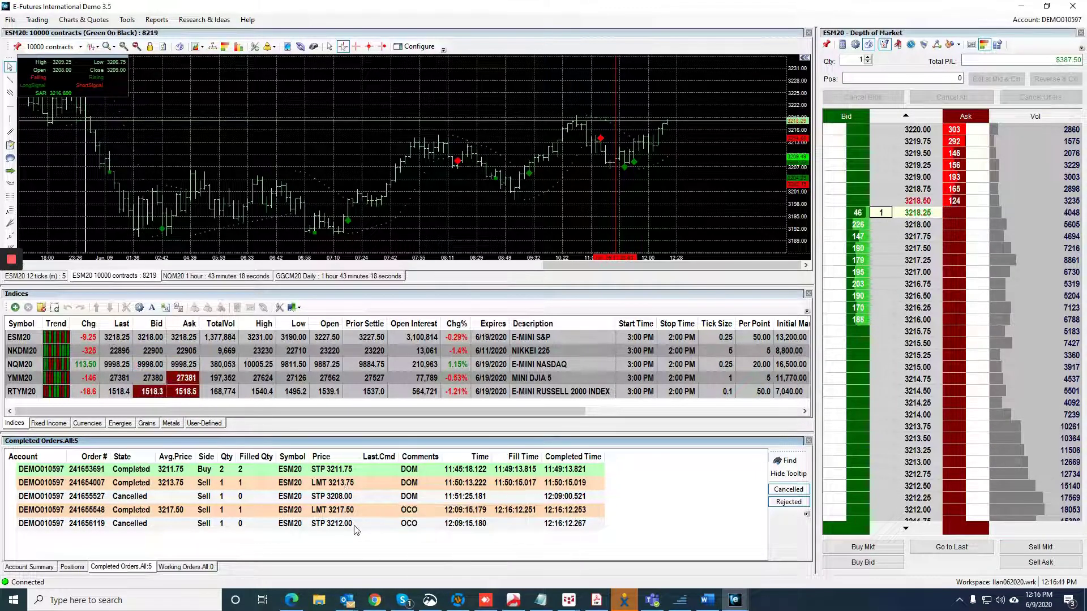
{"action": "mouse_move", "coordinate": [345, 516]}
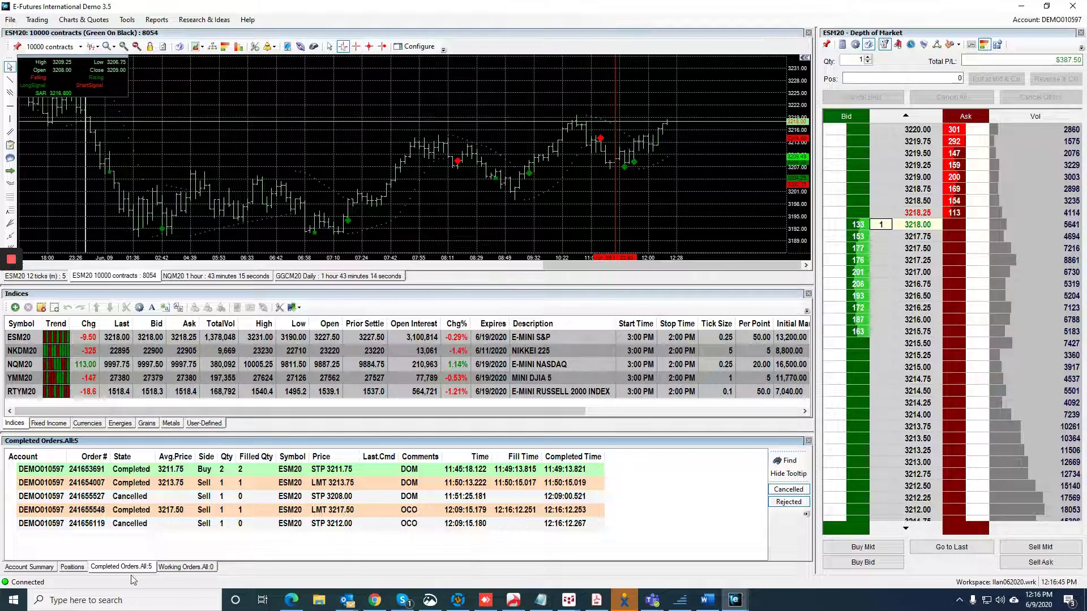
{"action": "left_click", "coordinate": [42, 566]}
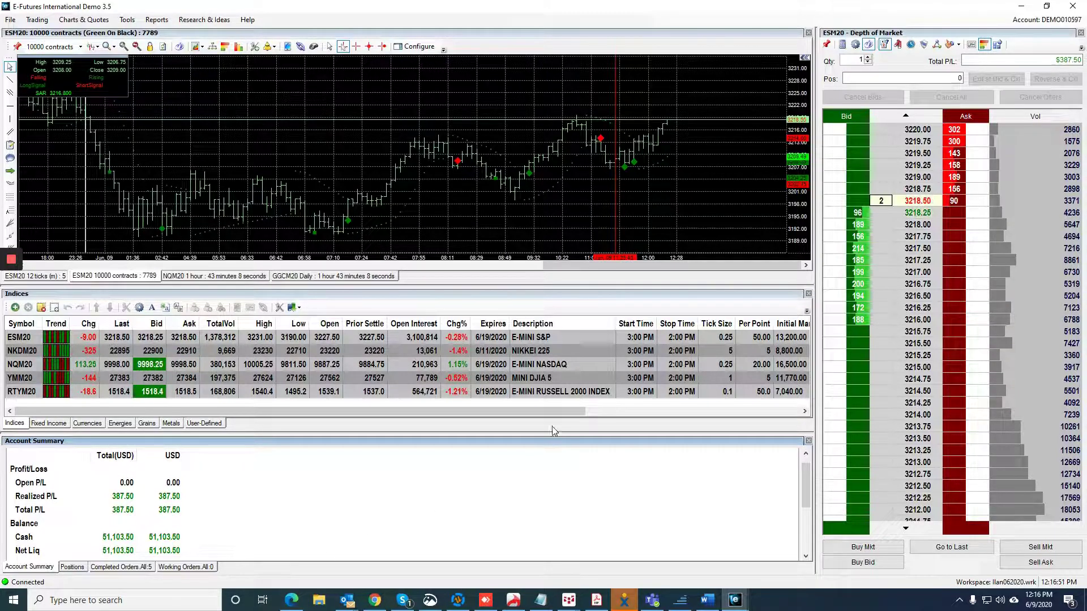
{"action": "left_click", "coordinate": [707, 244]}
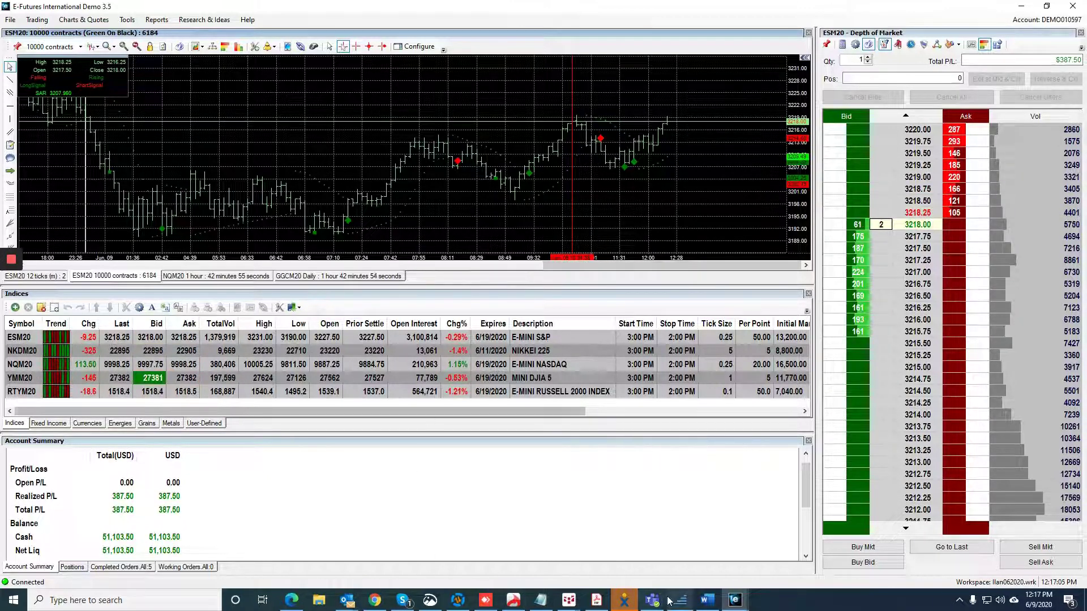
{"action": "mouse_move", "coordinate": [707, 601]}
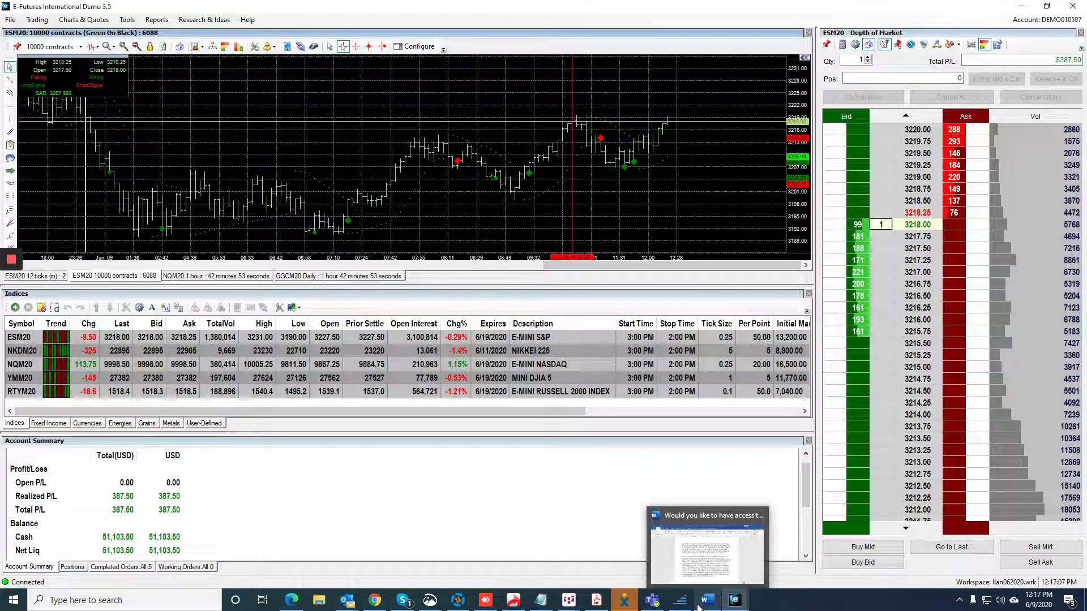
{"action": "left_click", "coordinate": [704, 566]}
{"action": "scroll", "coordinate": [494, 355], "scroll_direction": "up", "scroll_amount": 1}
{"action": "scroll", "coordinate": [495, 355], "scroll_direction": "down", "scroll_amount": 1}
{"action": "scroll", "coordinate": [494, 355], "scroll_direction": "down", "scroll_amount": 9}
{"action": "scroll", "coordinate": [510, 359], "scroll_direction": "up", "scroll_amount": 10}
{"action": "scroll", "coordinate": [510, 361], "scroll_direction": "up", "scroll_amount": 7}
{"action": "scroll", "coordinate": [507, 358], "scroll_direction": "down", "scroll_amount": 7}
{"action": "scroll", "coordinate": [506, 361], "scroll_direction": "down", "scroll_amount": 1}
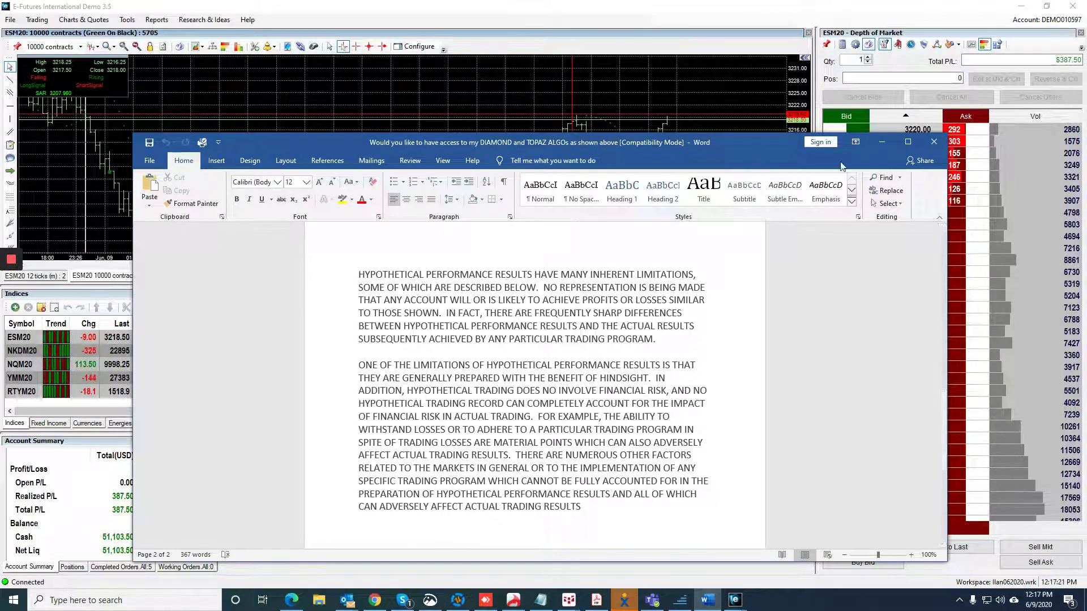
{"action": "left_click", "coordinate": [880, 141]}
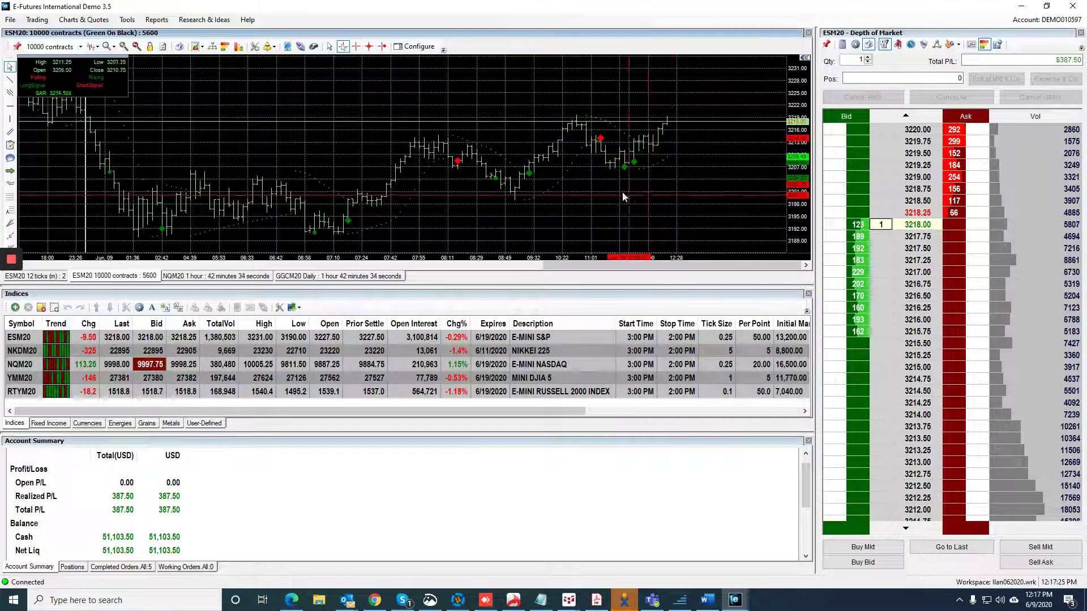
Open the Cannon Trading Signals page and view an enlarged chart screenshot
{"action": "mouse_move", "coordinate": [374, 600]}
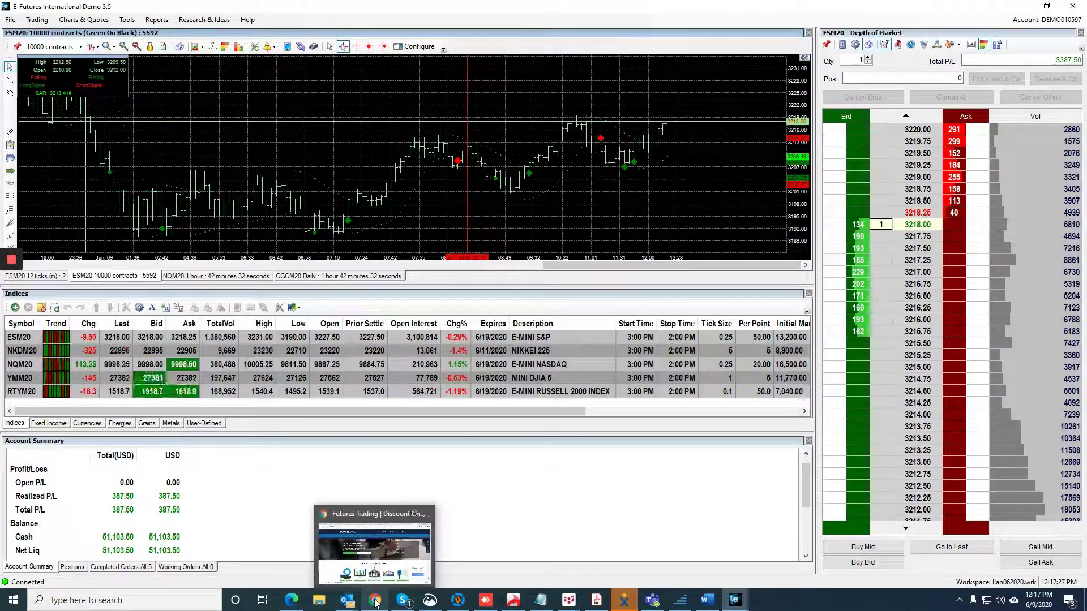
{"action": "left_click", "coordinate": [372, 556]}
{"action": "mouse_move", "coordinate": [583, 122]}
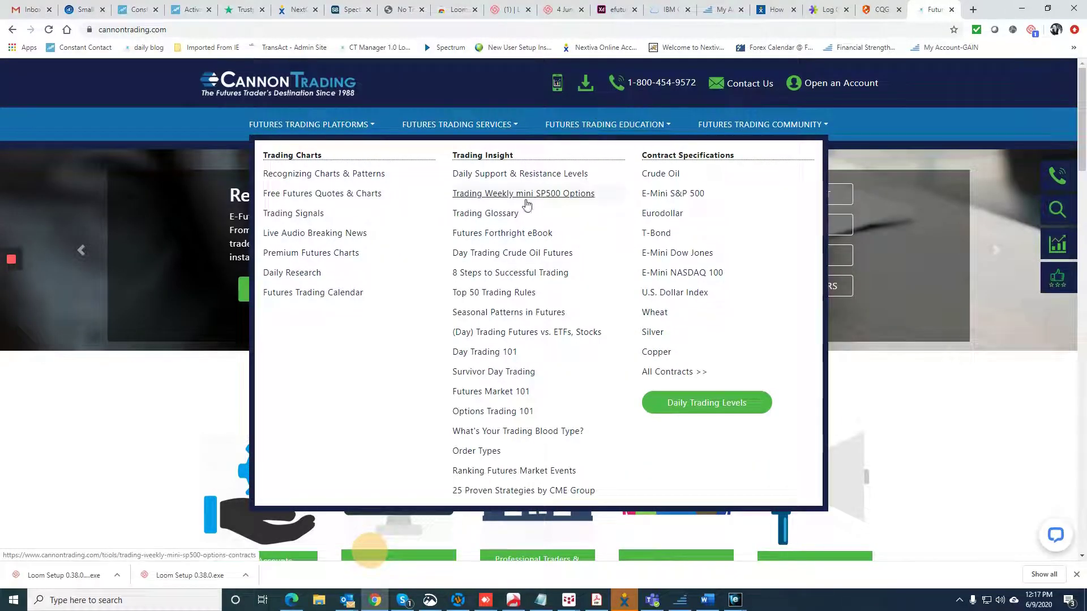
{"action": "left_click", "coordinate": [302, 215]}
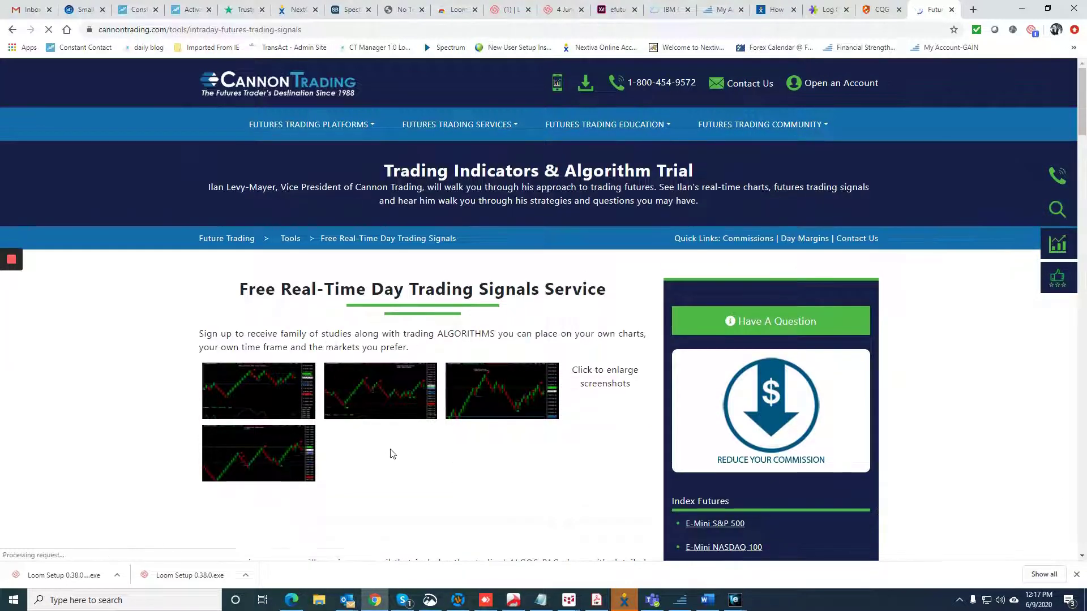
{"action": "scroll", "coordinate": [247, 384], "scroll_direction": "down", "scroll_amount": 1}
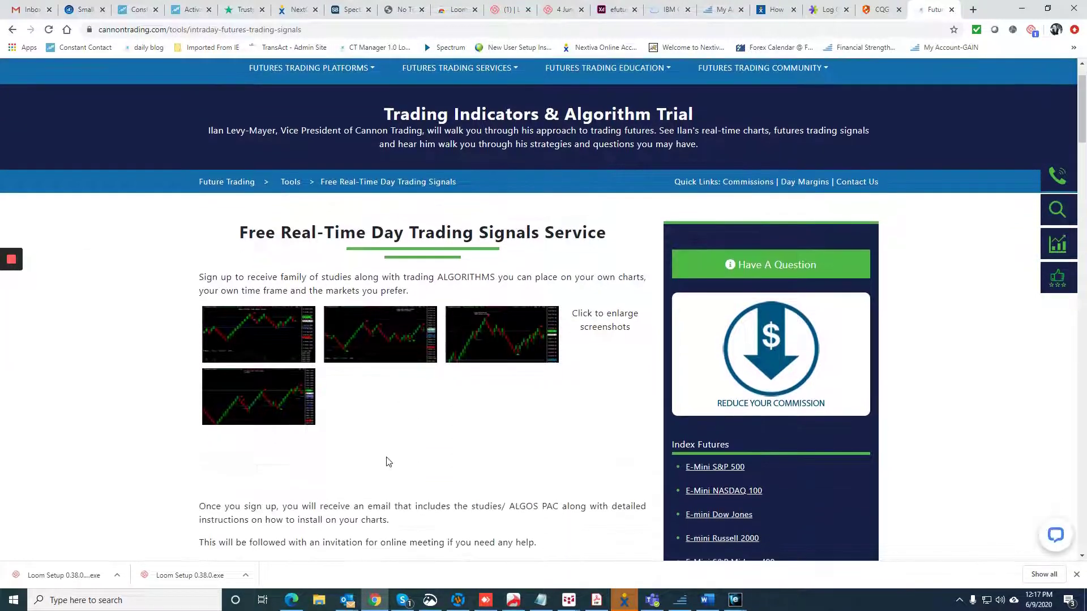
{"action": "left_click", "coordinate": [279, 352]}
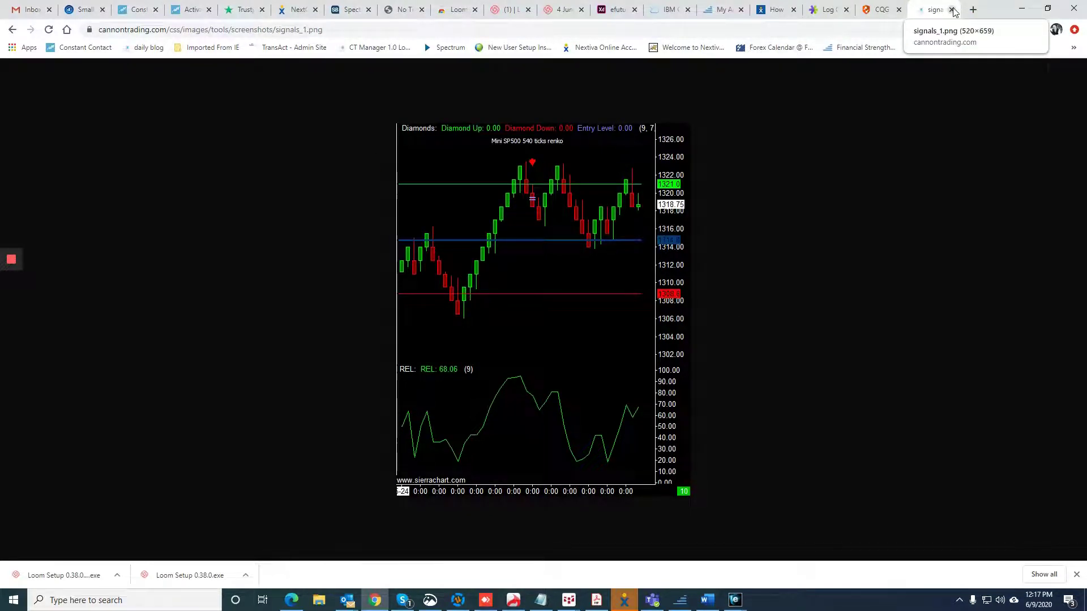
{"action": "left_click", "coordinate": [952, 10]}
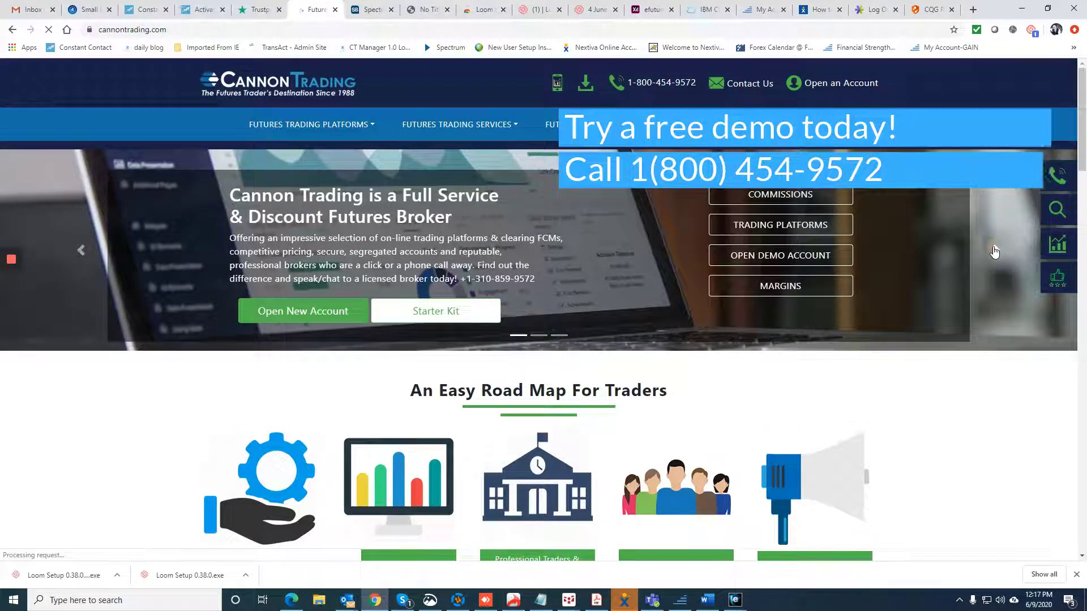
Go through the slideshow's Algo Free Trial to the Get 3 Weeks Free sign-up form
{"action": "left_click", "coordinate": [992, 250]}
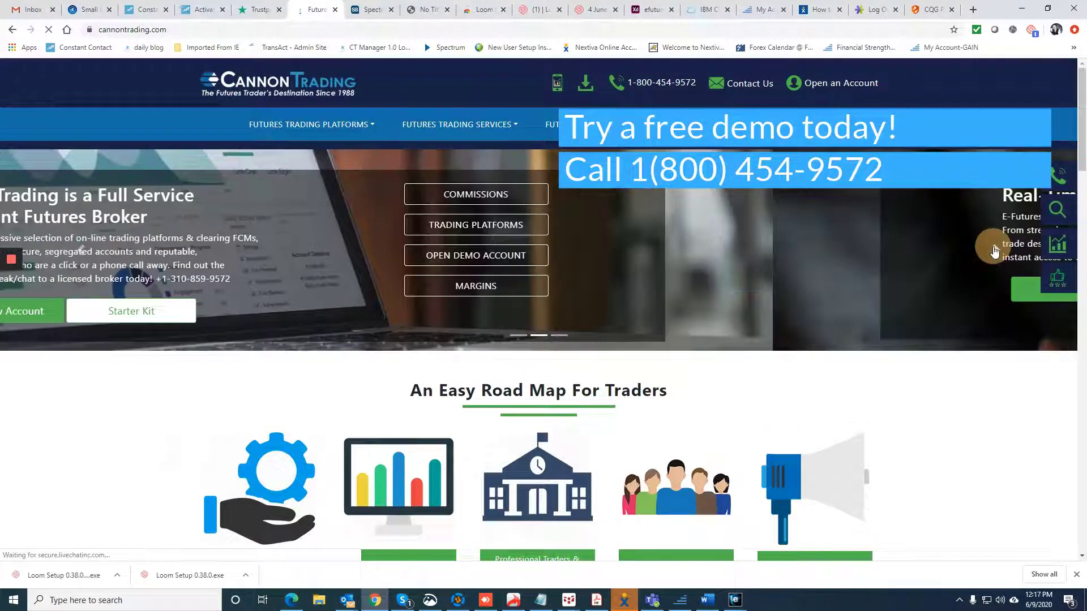
{"action": "left_click", "coordinate": [994, 249]}
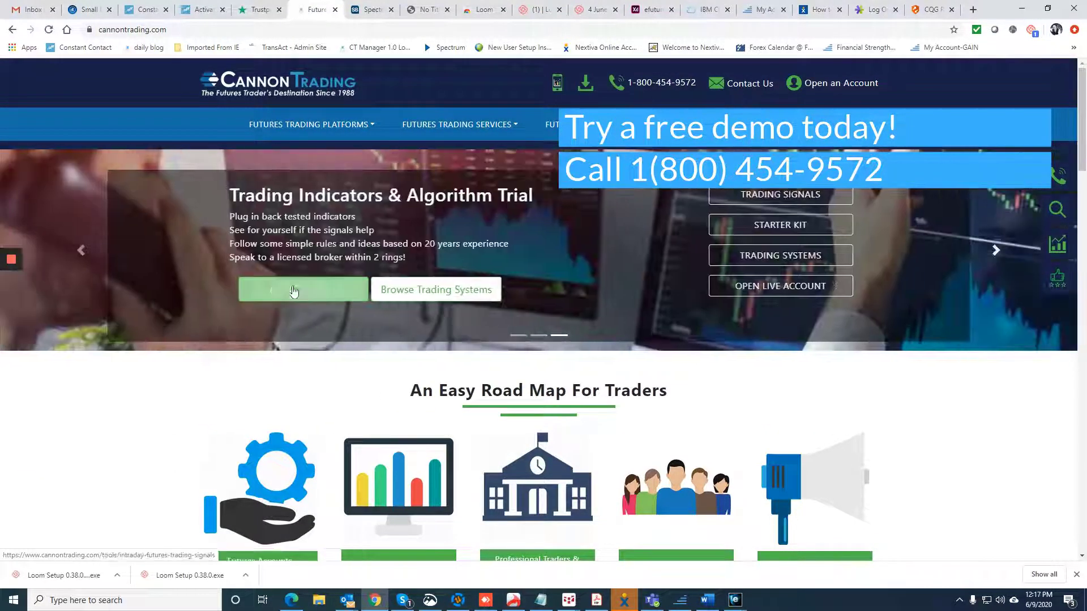
{"action": "left_click", "coordinate": [278, 289]}
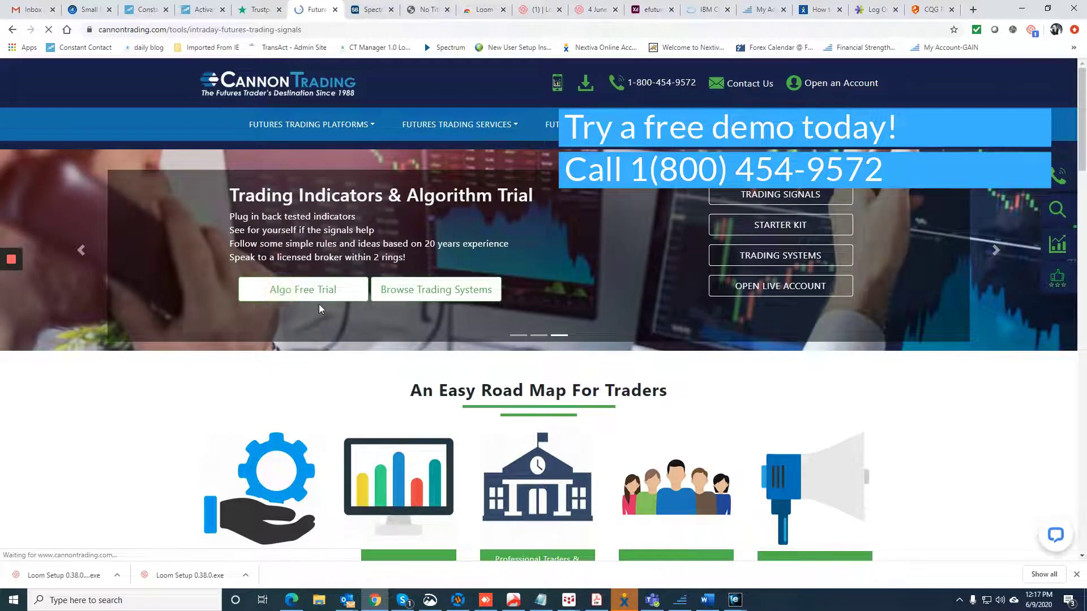
{"action": "scroll", "coordinate": [447, 396], "scroll_direction": "down", "scroll_amount": 8}
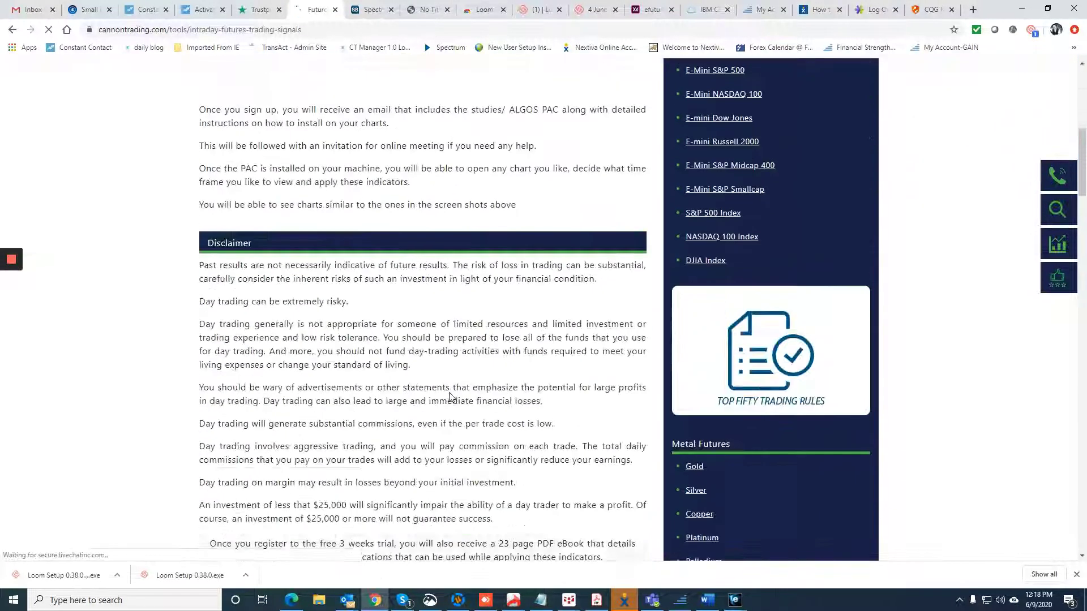
{"action": "scroll", "coordinate": [450, 397], "scroll_direction": "down", "scroll_amount": 6}
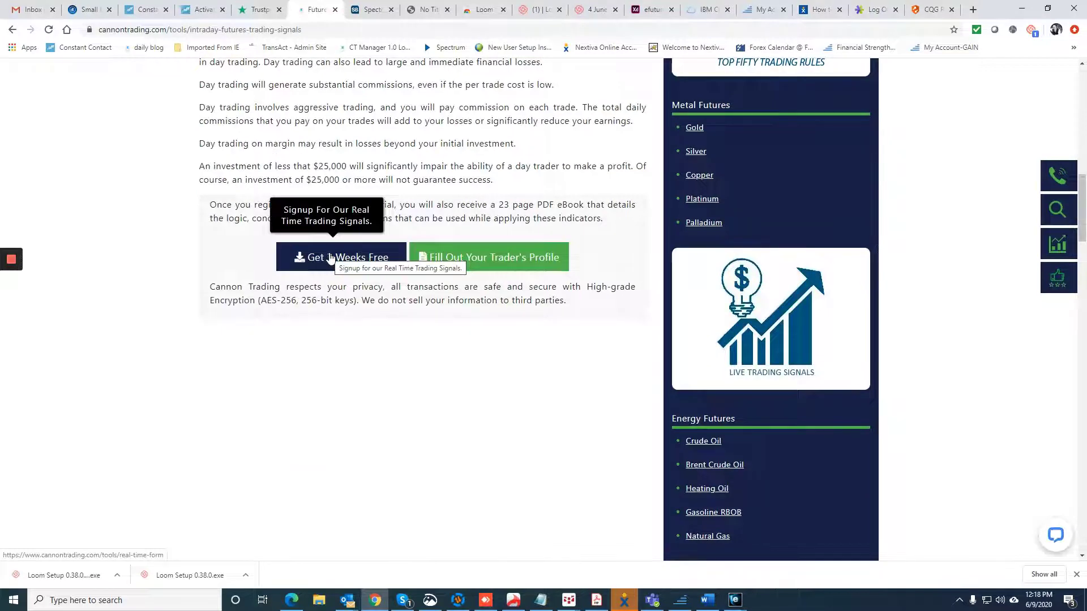
{"action": "left_click", "coordinate": [330, 257]}
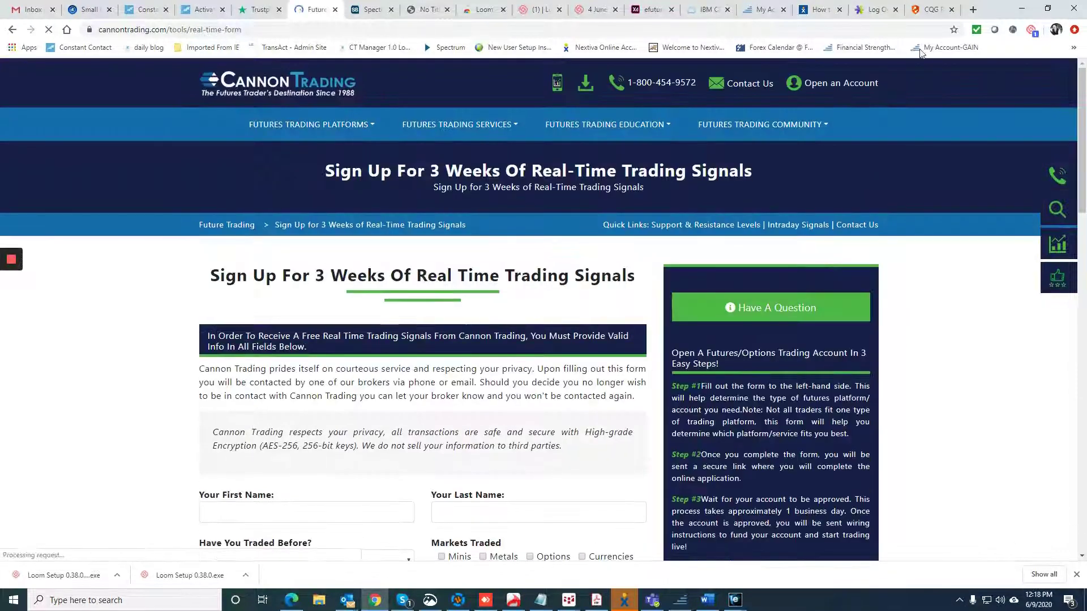